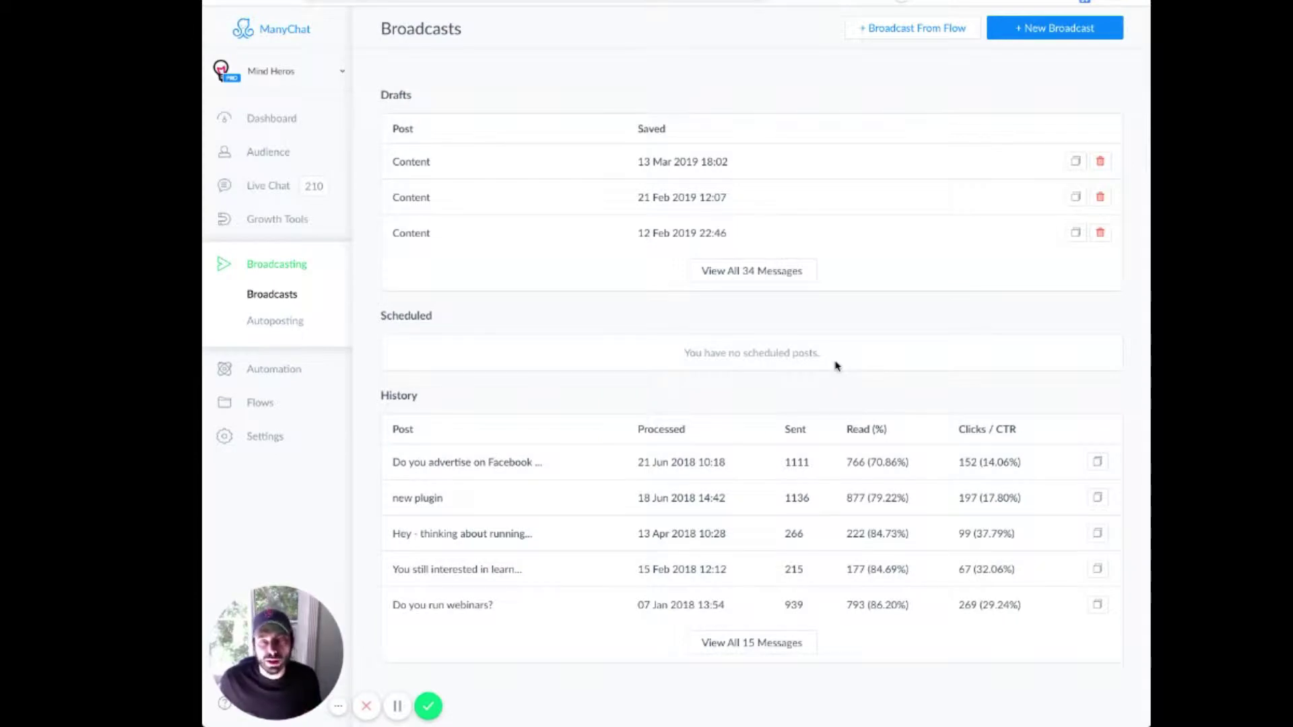
Create a new Bar-type growth tool, Growth Tool #216, from the Growth Tools list
{"action": "left_click", "coordinate": [288, 228]}
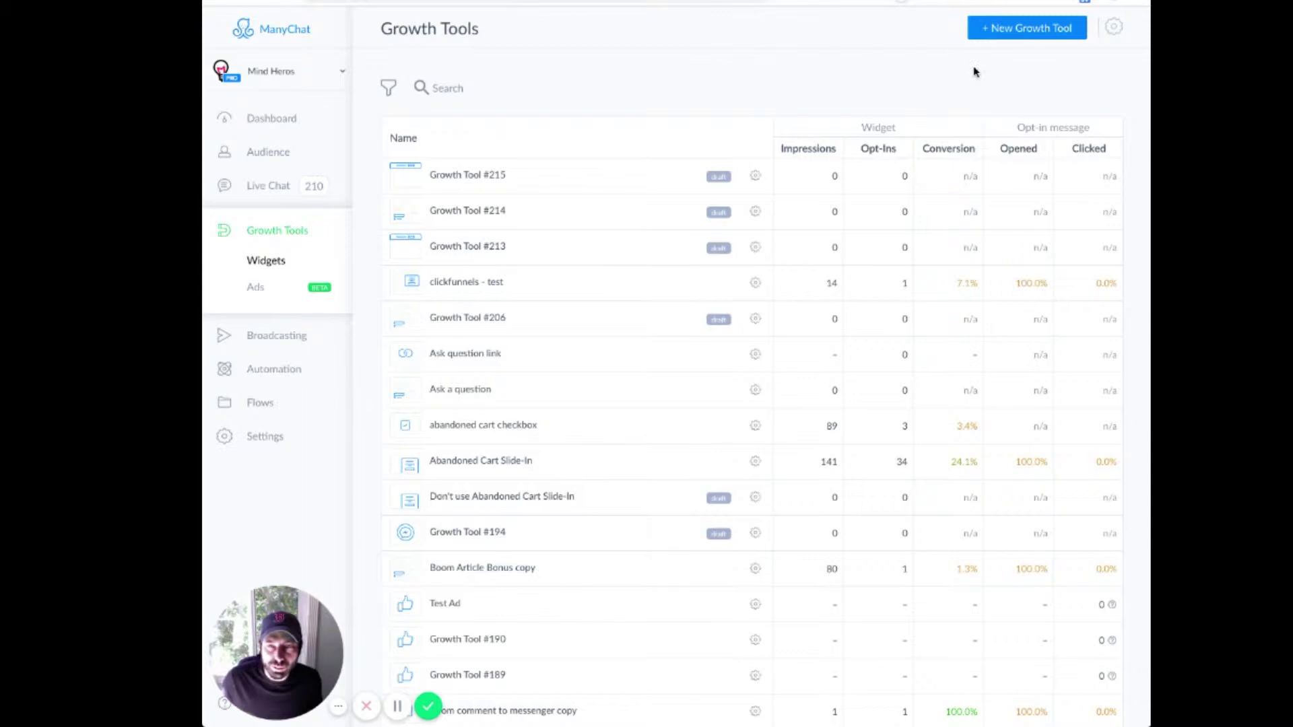
{"action": "left_click", "coordinate": [1030, 30]}
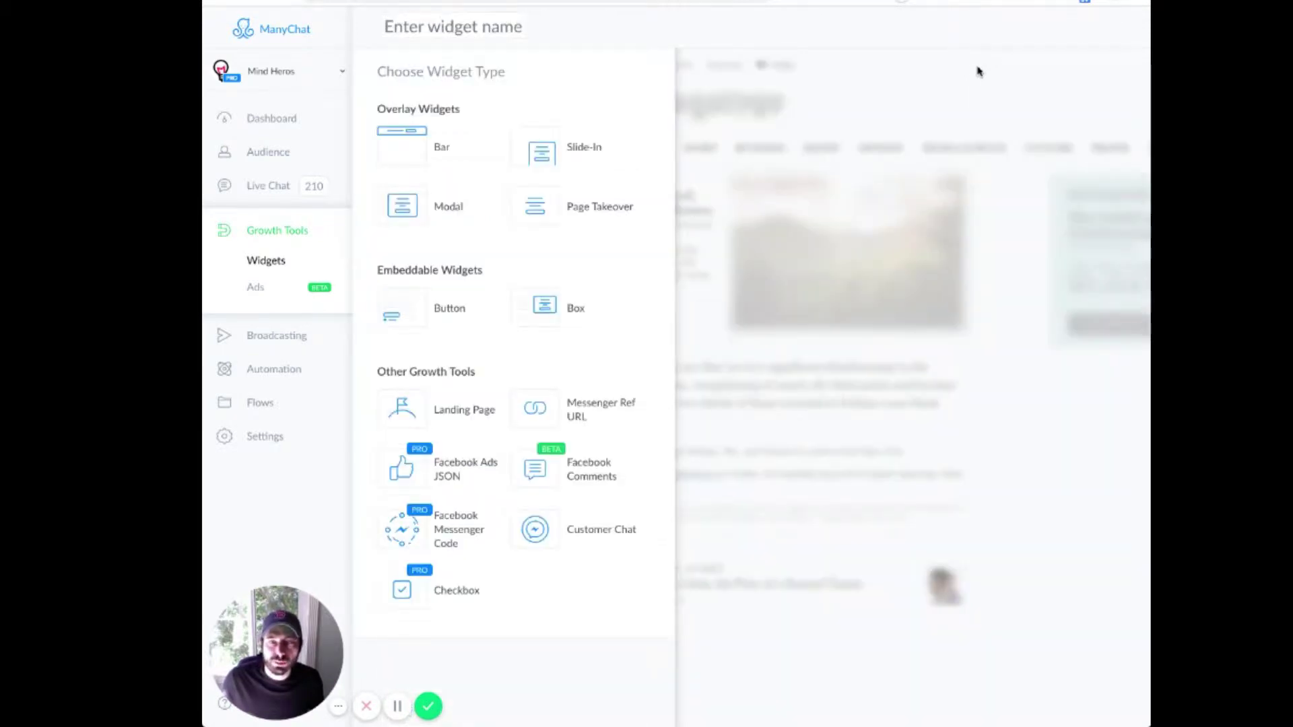
{"action": "left_click", "coordinate": [418, 138]}
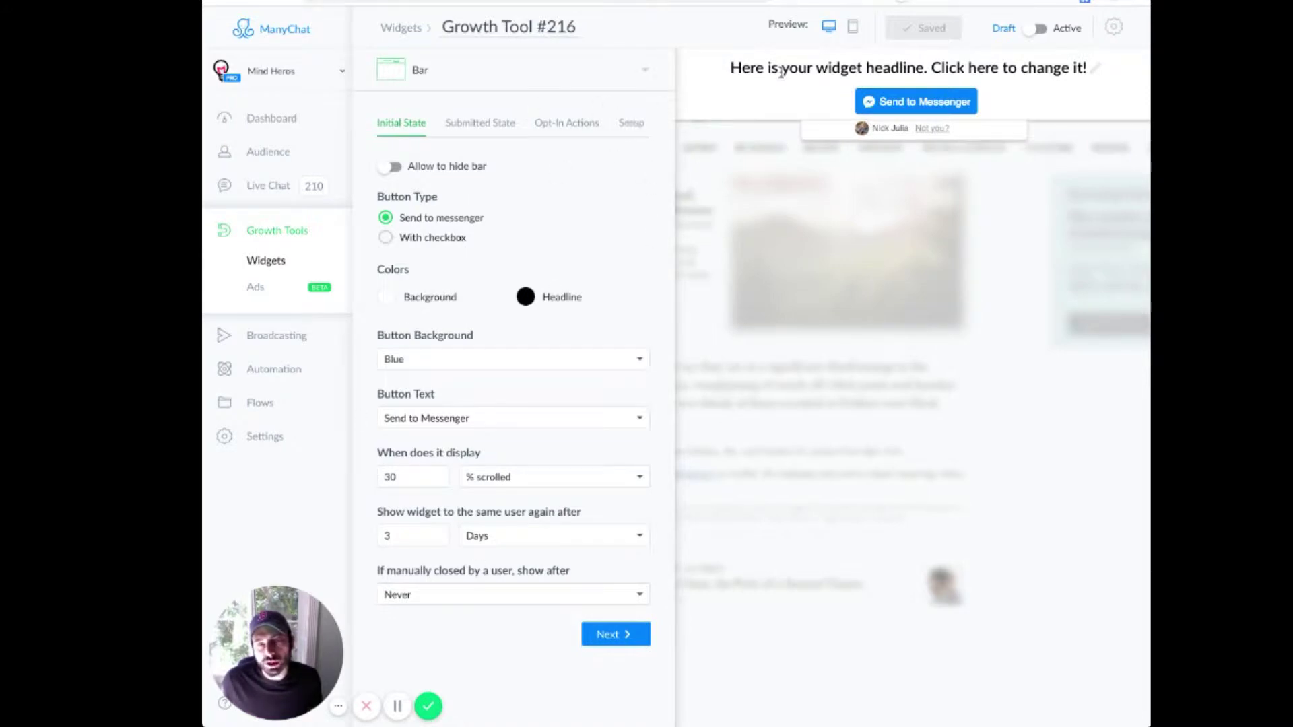
Add botsforcharity.com as an authorized website in the widget's JavaScript snippet setup
{"action": "left_click", "coordinate": [631, 124]}
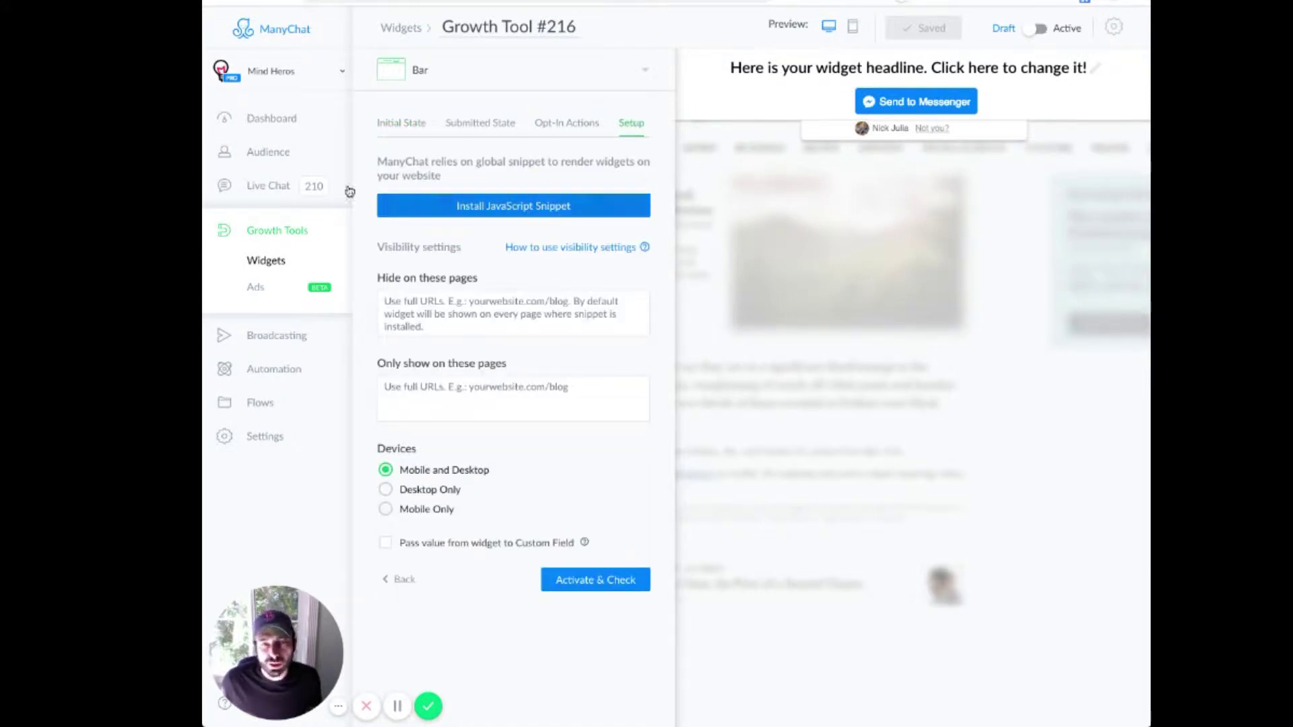
{"action": "left_click", "coordinate": [507, 213]}
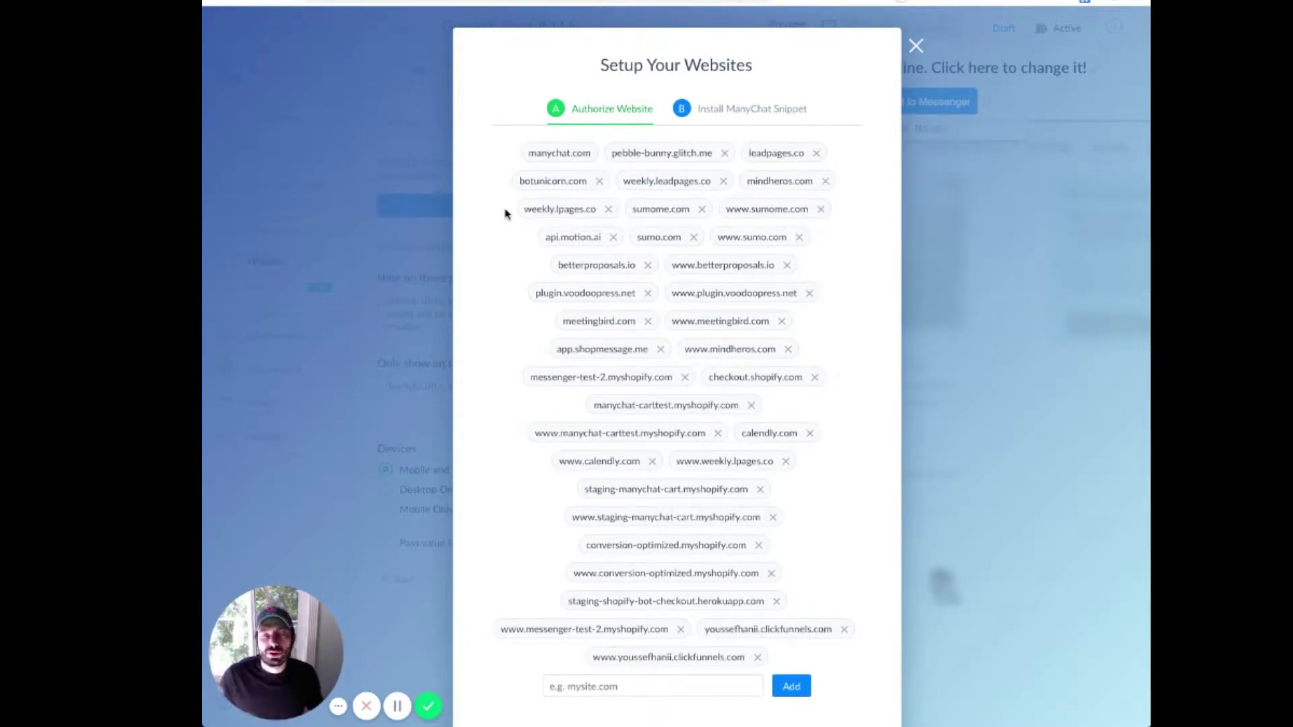
{"action": "left_click", "coordinate": [579, 680]}
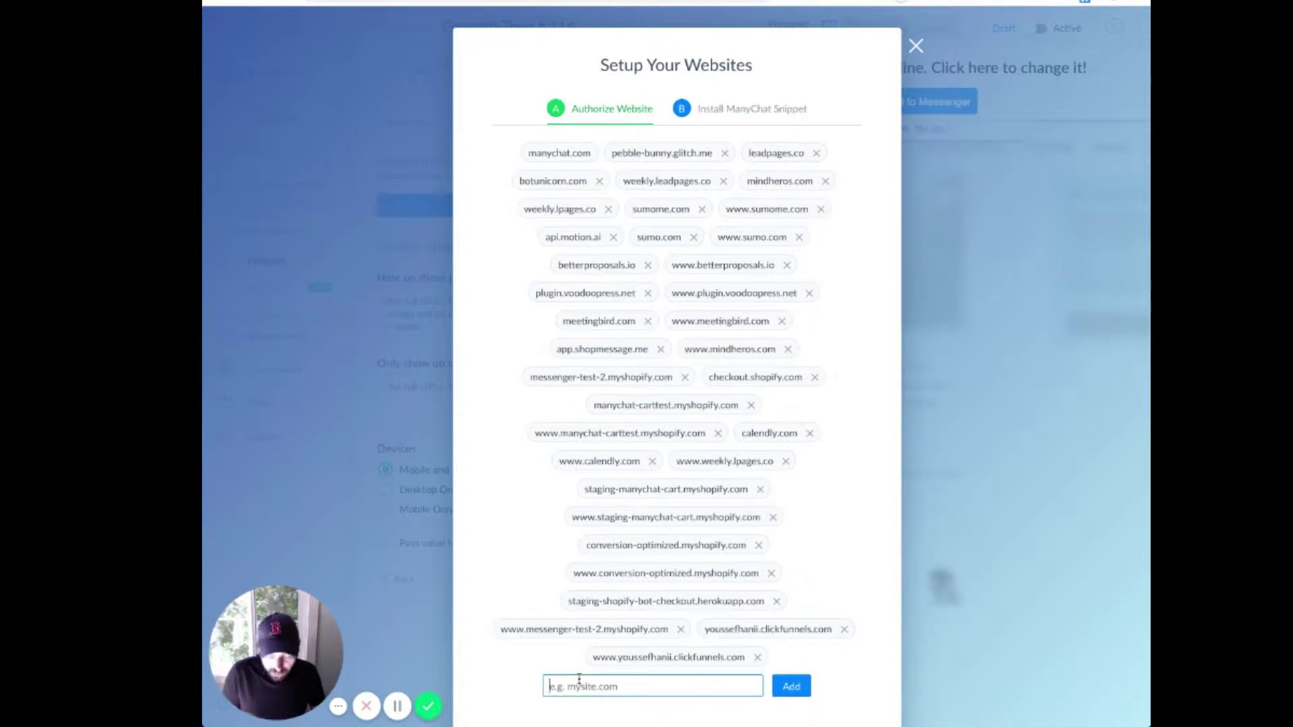
{"action": "type", "text": "botsford"}
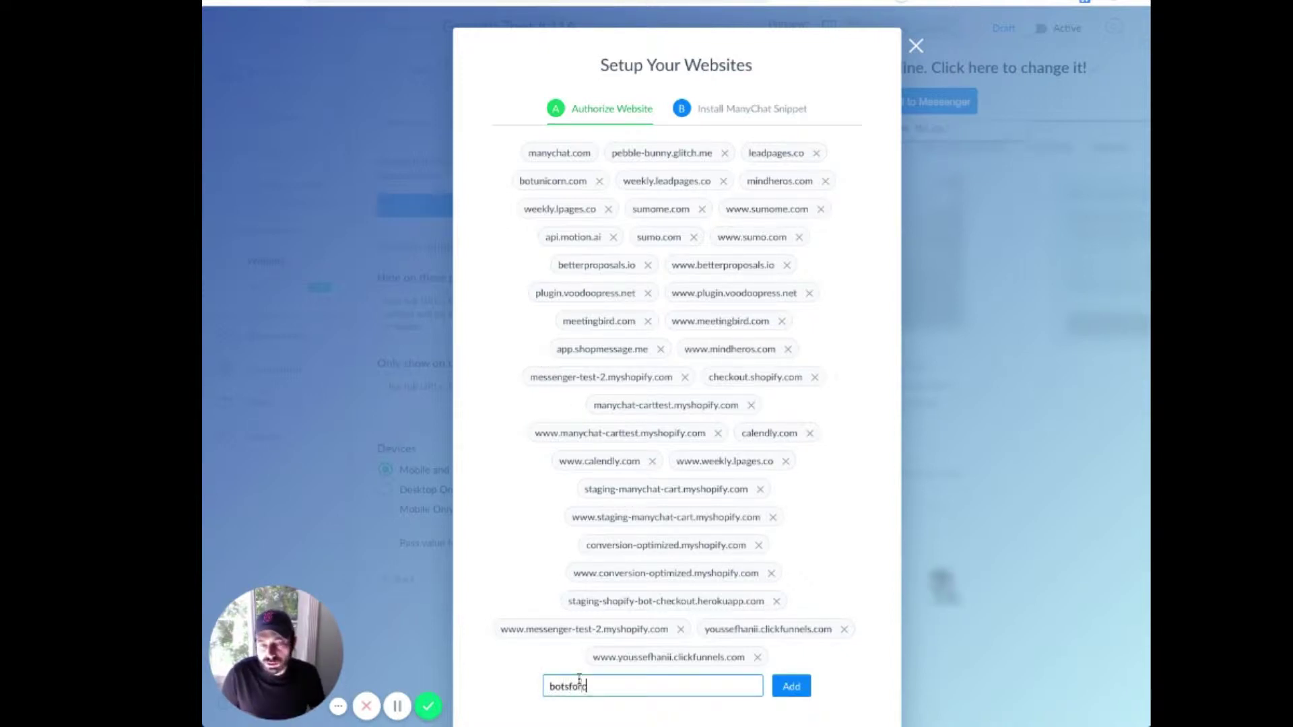
{"action": "type", "text": "harity.com"}
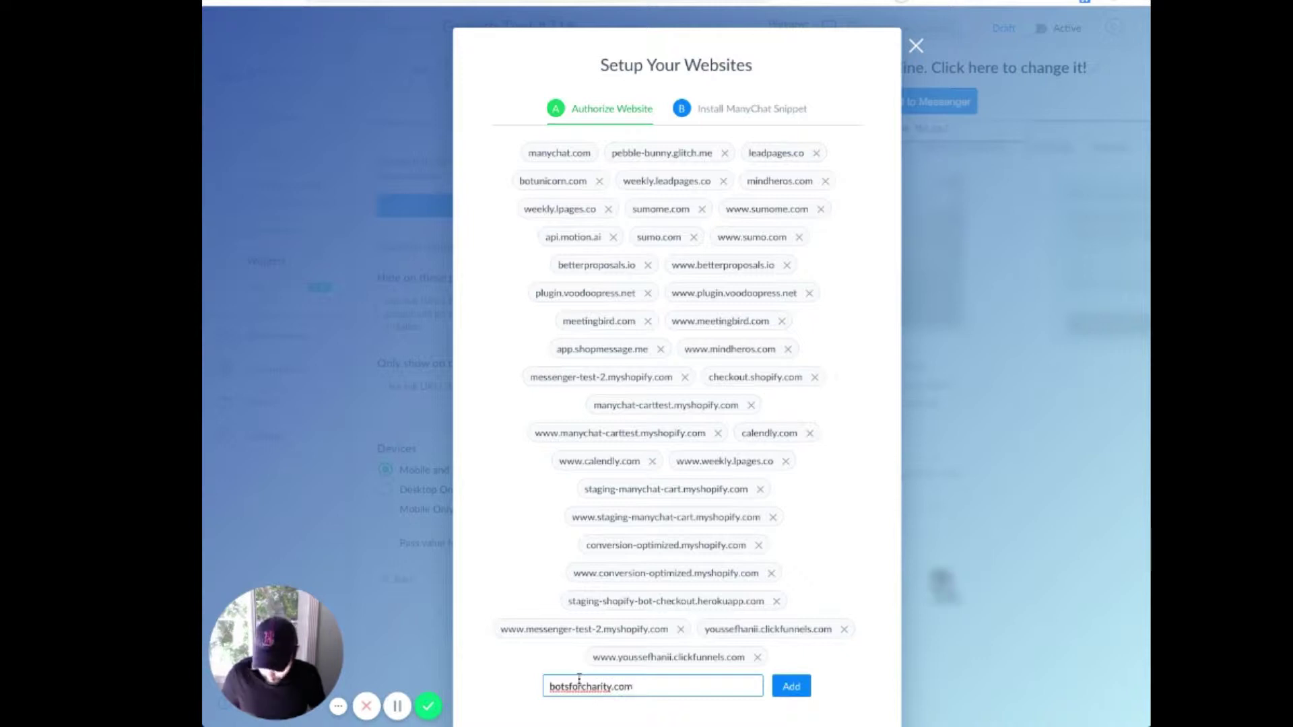
{"action": "key", "text": "Return"}
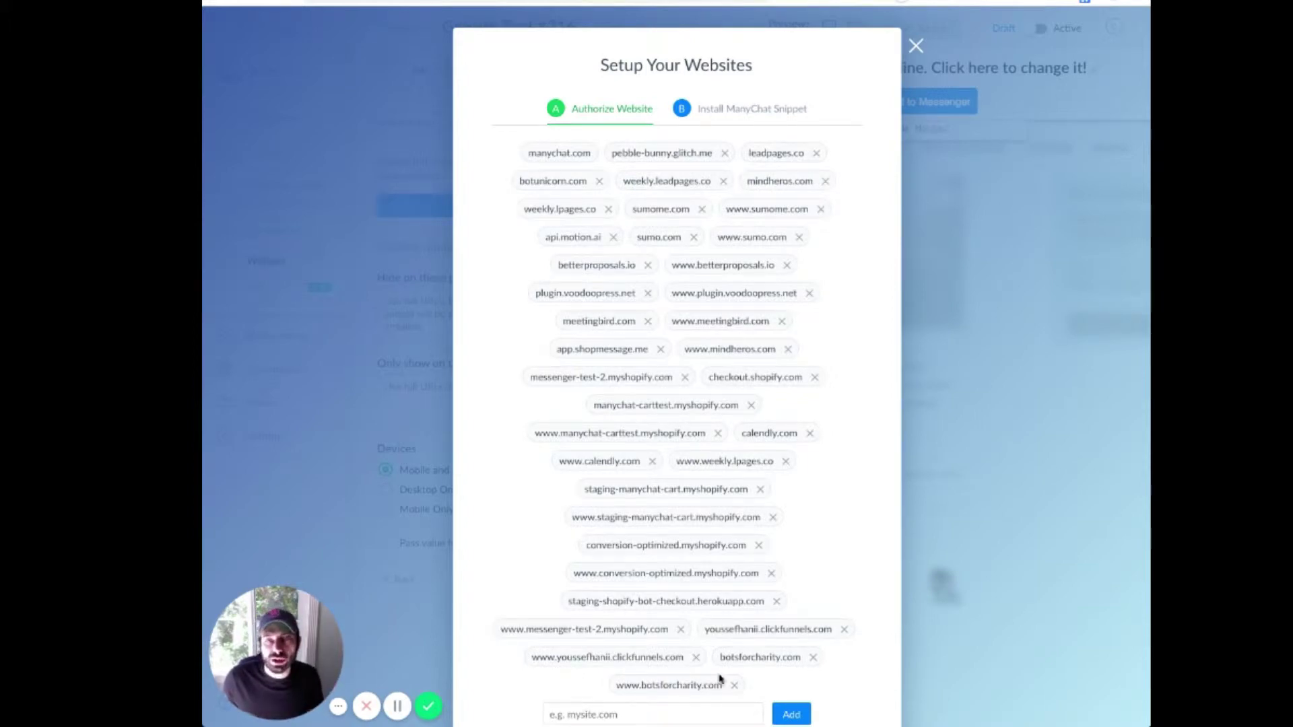
Copy the ManyChat snippet code from the Install ManyChat Snippet step to the clipboard
{"action": "left_click", "coordinate": [722, 106]}
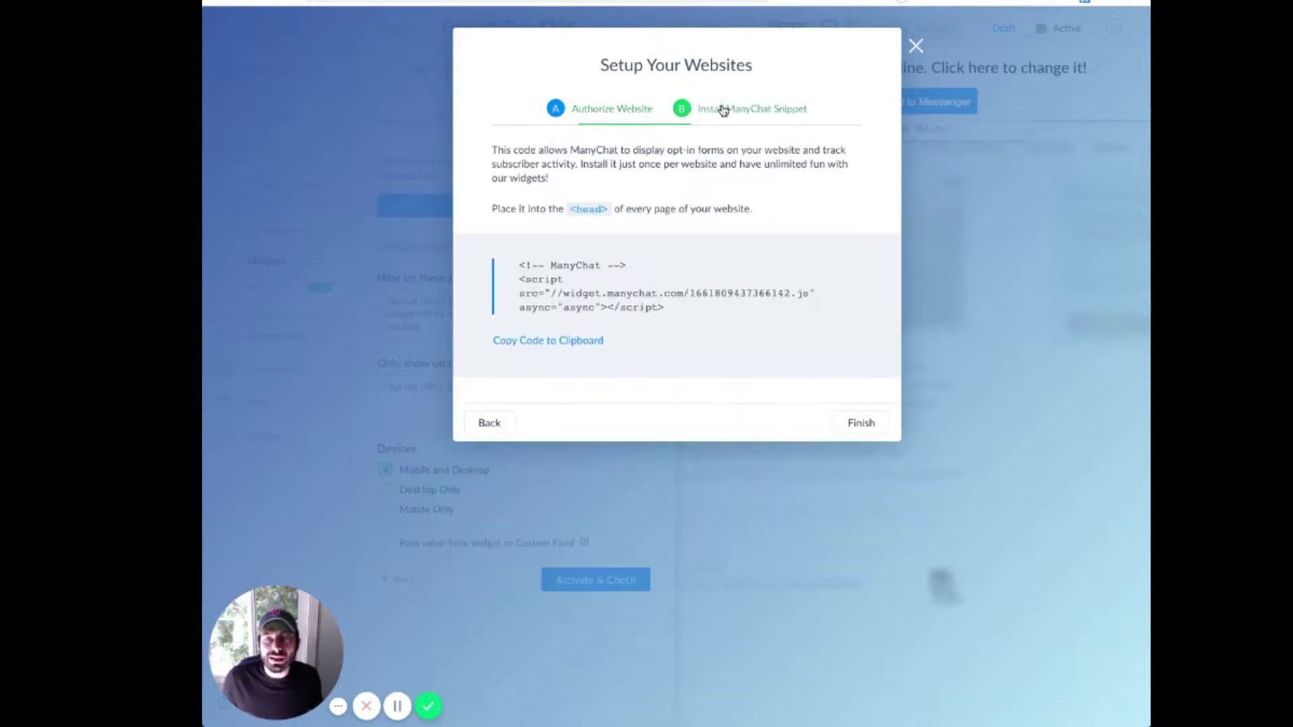
{"action": "left_click_drag", "start_coordinate": [674, 311], "coordinate": [502, 270]}
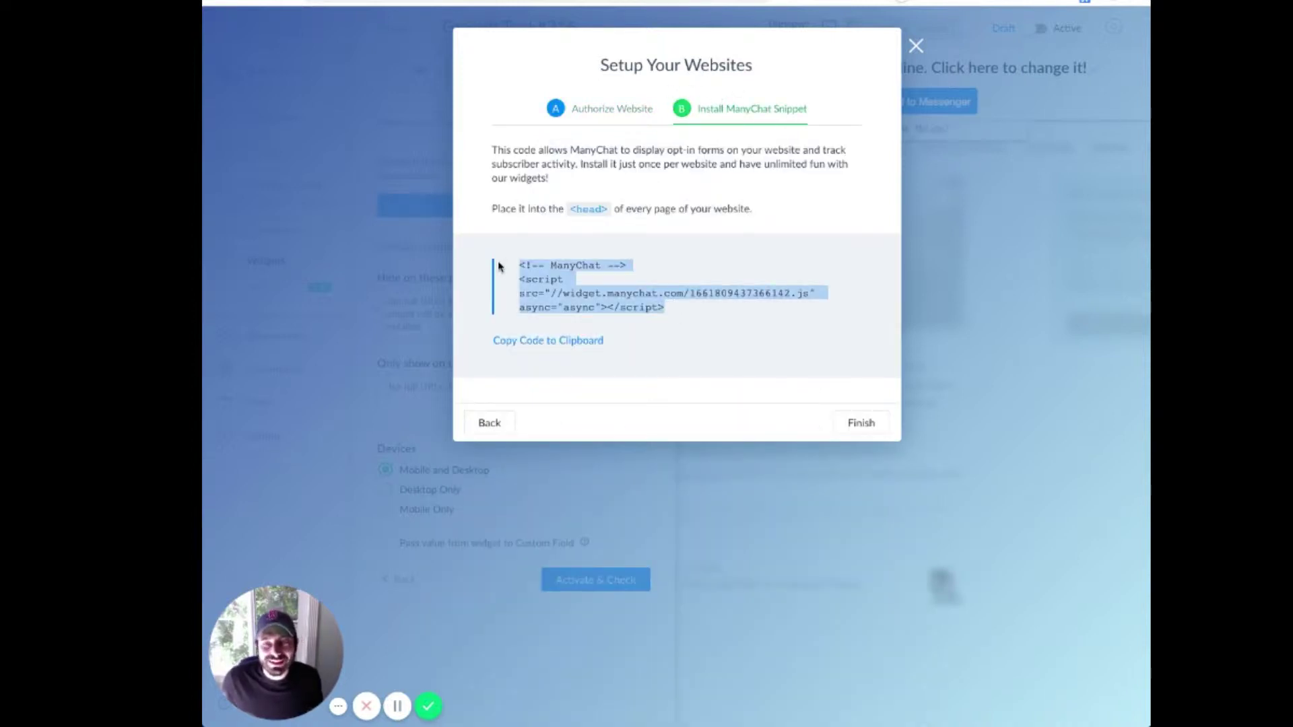
{"action": "left_click", "coordinate": [539, 343]}
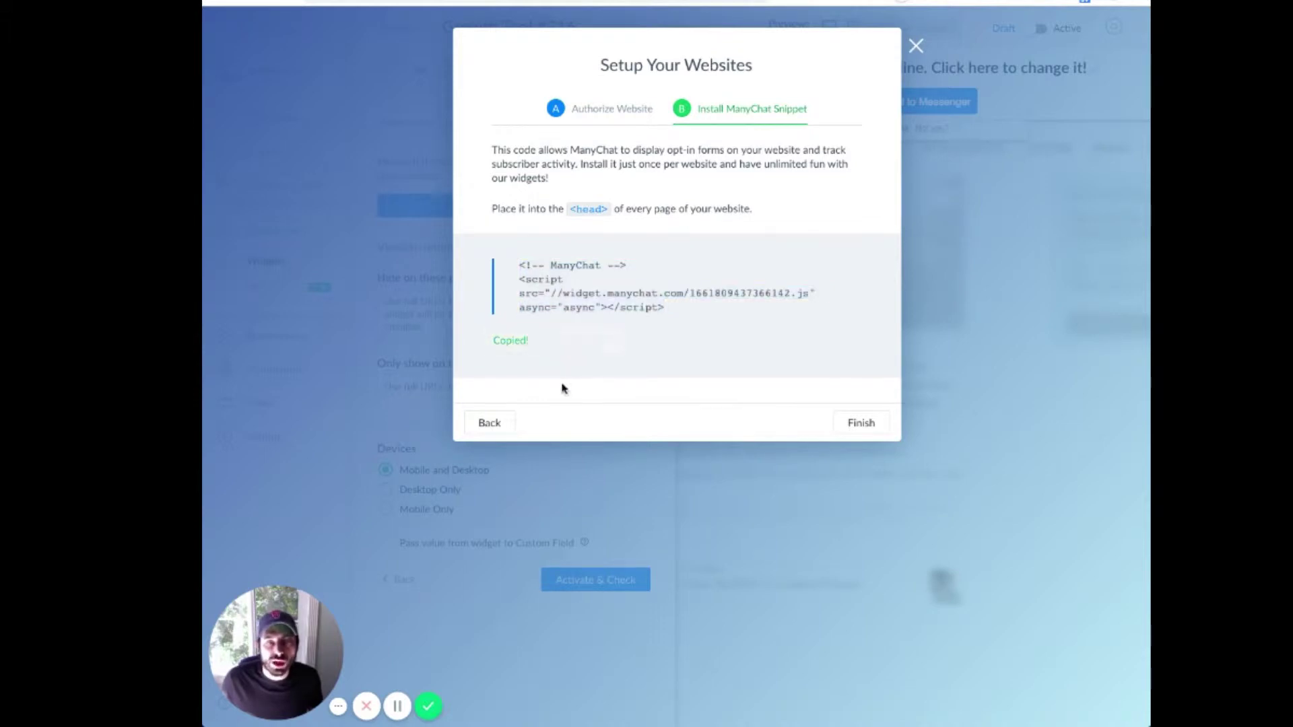
{"action": "key", "text": "ctrl+Tab"}
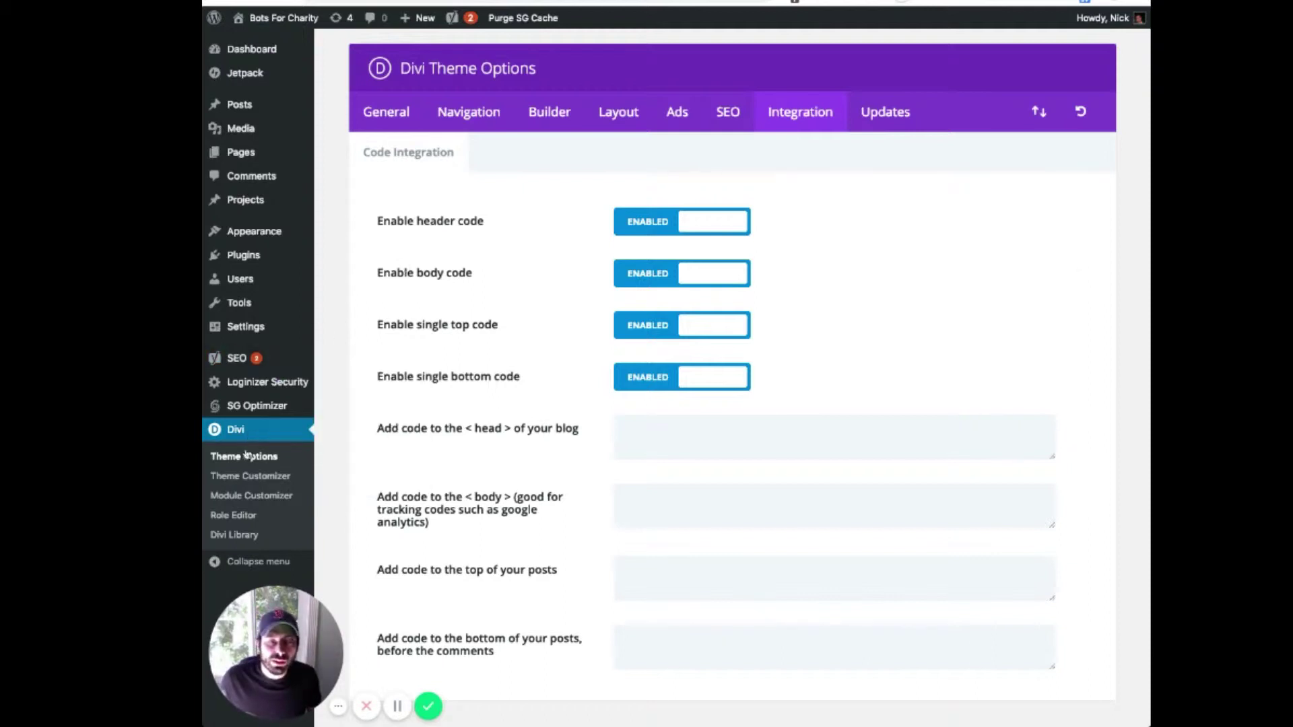
Paste the snippet into Divi's 'Add code to the <head> of your blog' field and save changes
{"action": "left_click", "coordinate": [249, 457]}
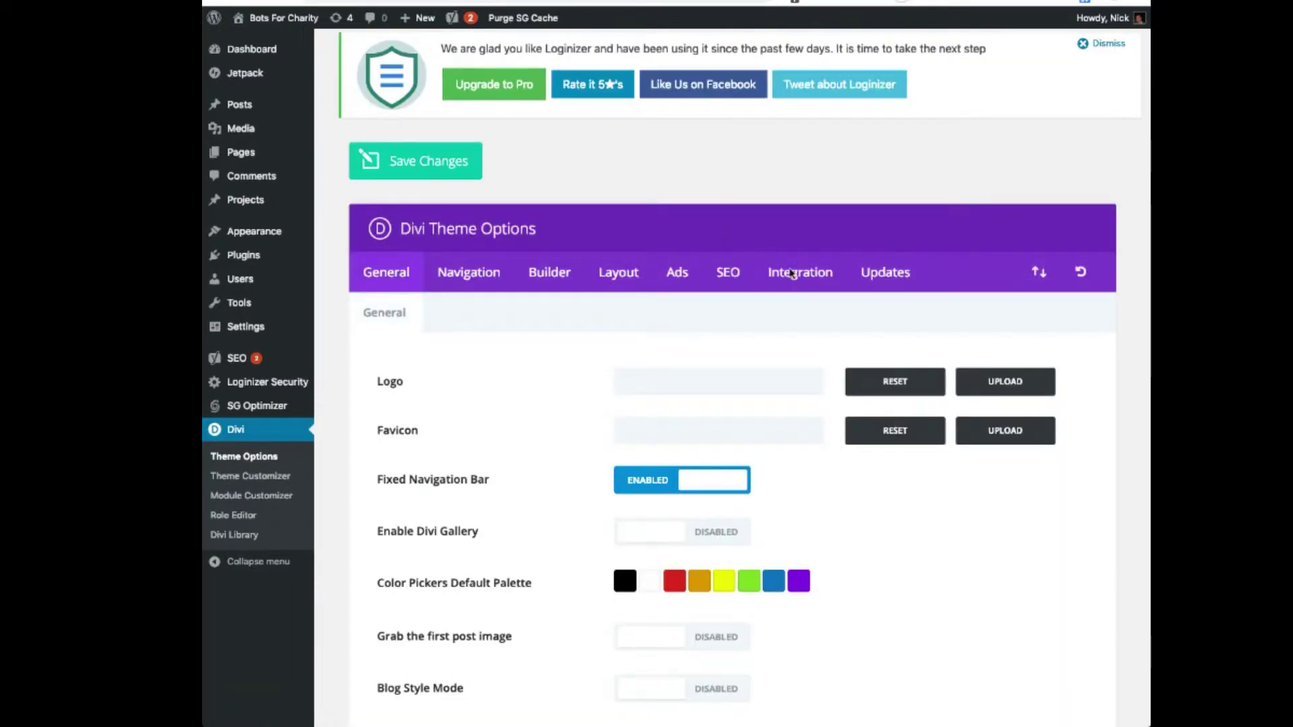
{"action": "left_click", "coordinate": [797, 281]}
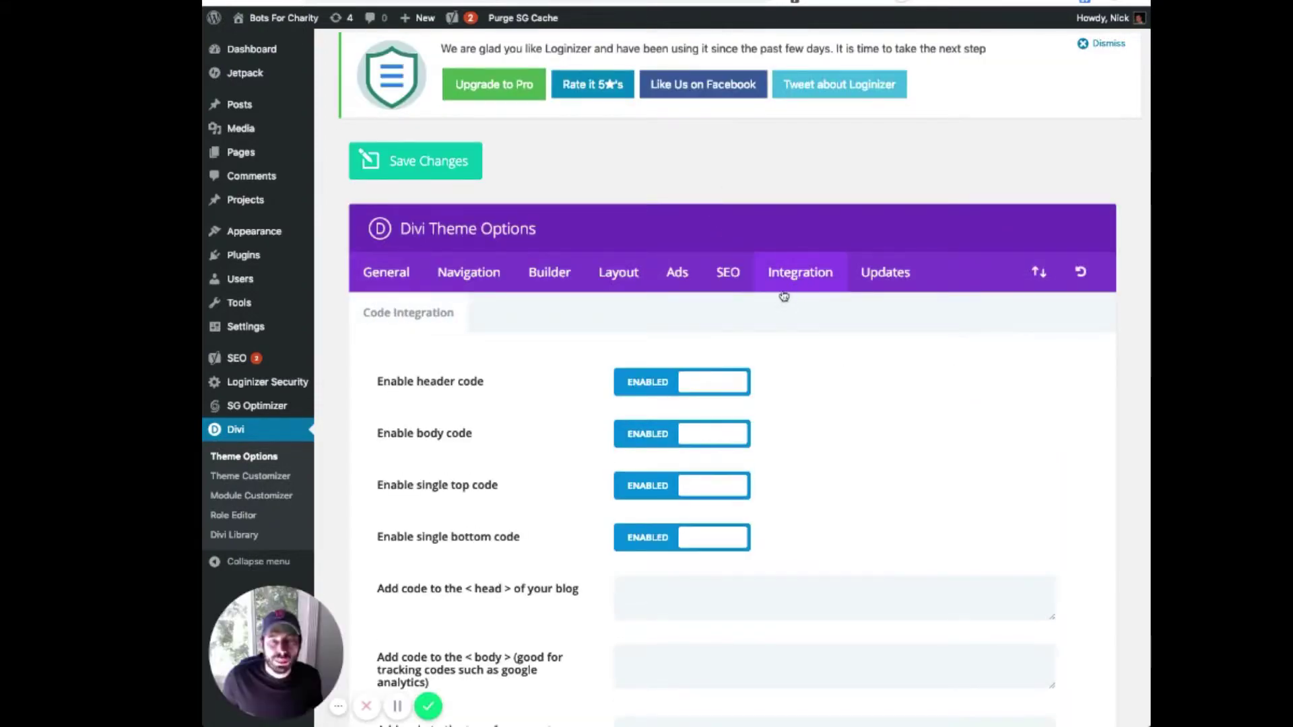
{"action": "scroll", "coordinate": [563, 283], "scroll_direction": "down", "scroll_amount": 3}
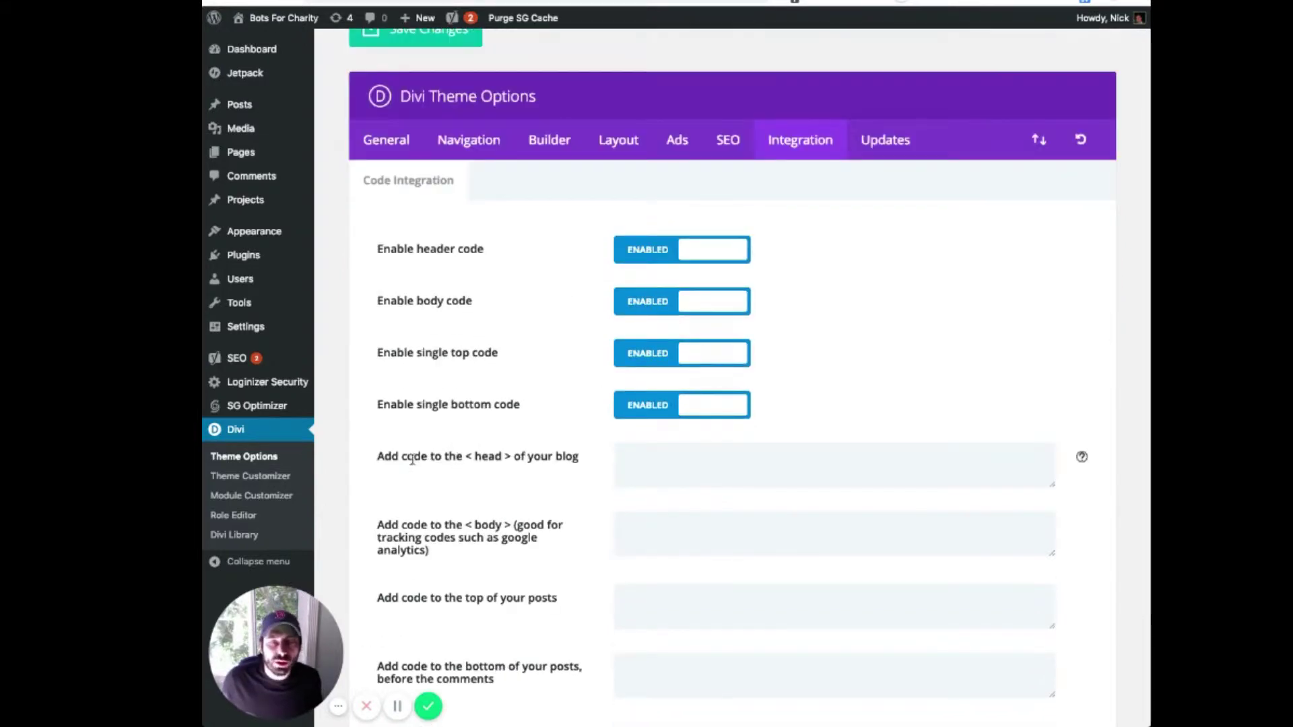
{"action": "left_click", "coordinate": [697, 465]}
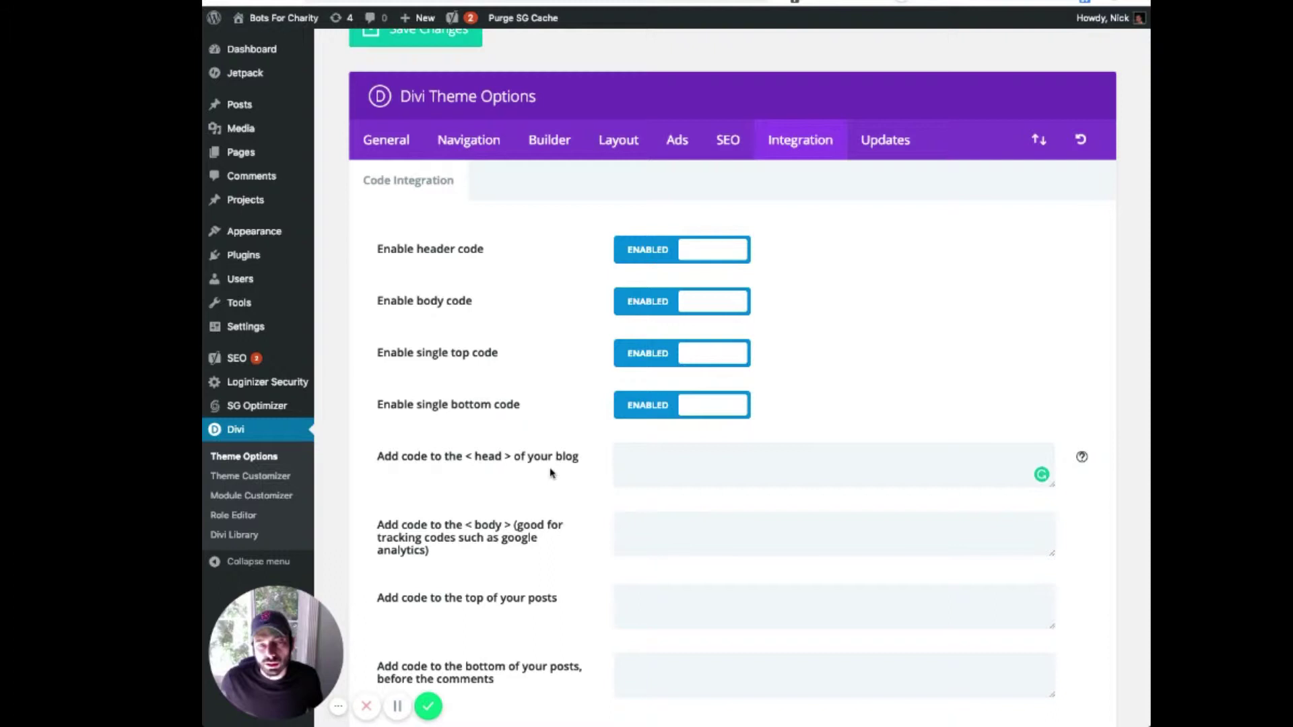
{"action": "key", "text": "super+v"}
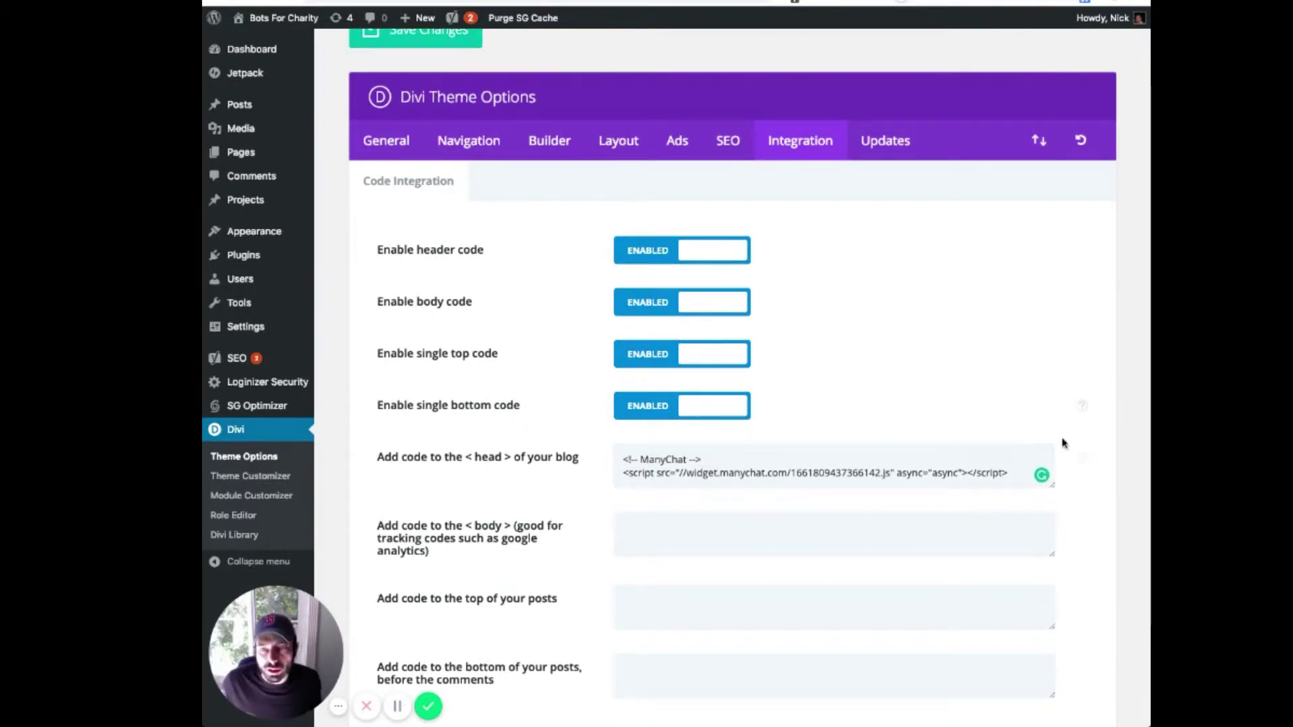
{"action": "scroll", "coordinate": [1063, 442], "scroll_direction": "down", "scroll_amount": 3}
{"action": "left_click", "coordinate": [470, 614]}
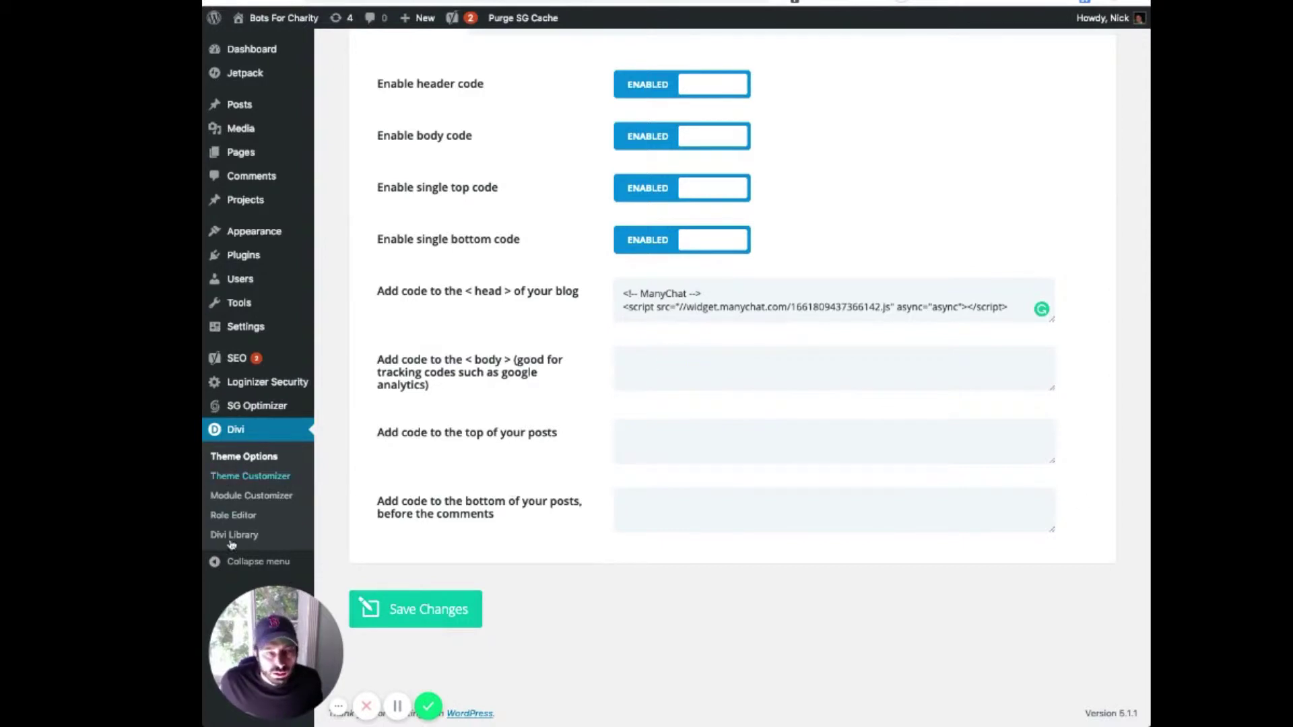
Open header.php in the WordPress Theme File Editor, accepting the direct-editing warning
{"action": "mouse_move", "coordinate": [248, 240]}
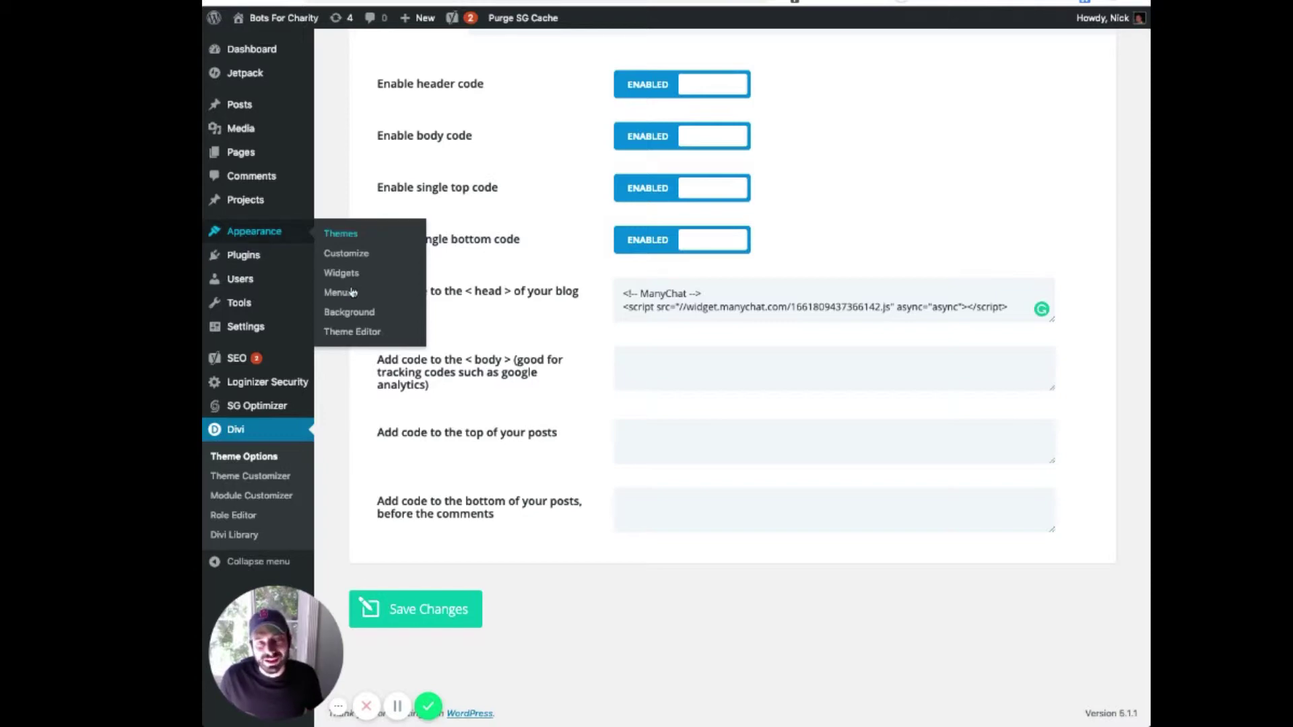
{"action": "left_click", "coordinate": [352, 332]}
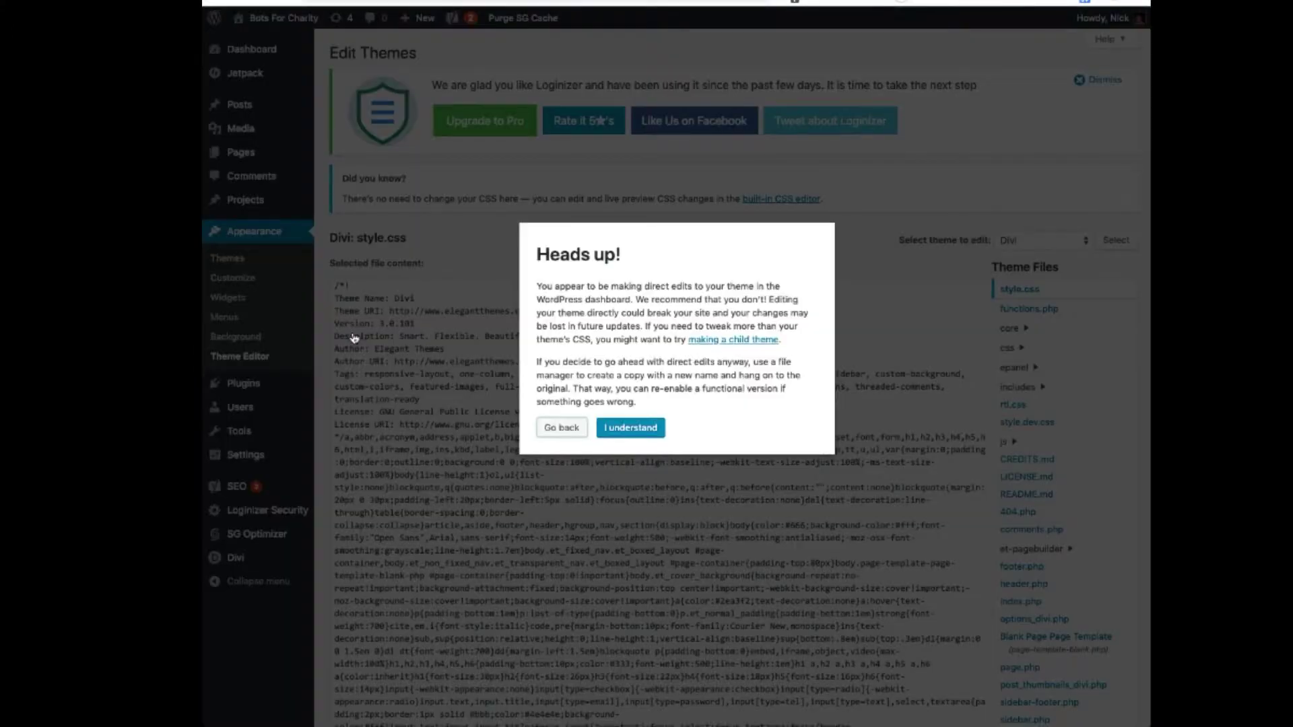
{"action": "left_click", "coordinate": [620, 430]}
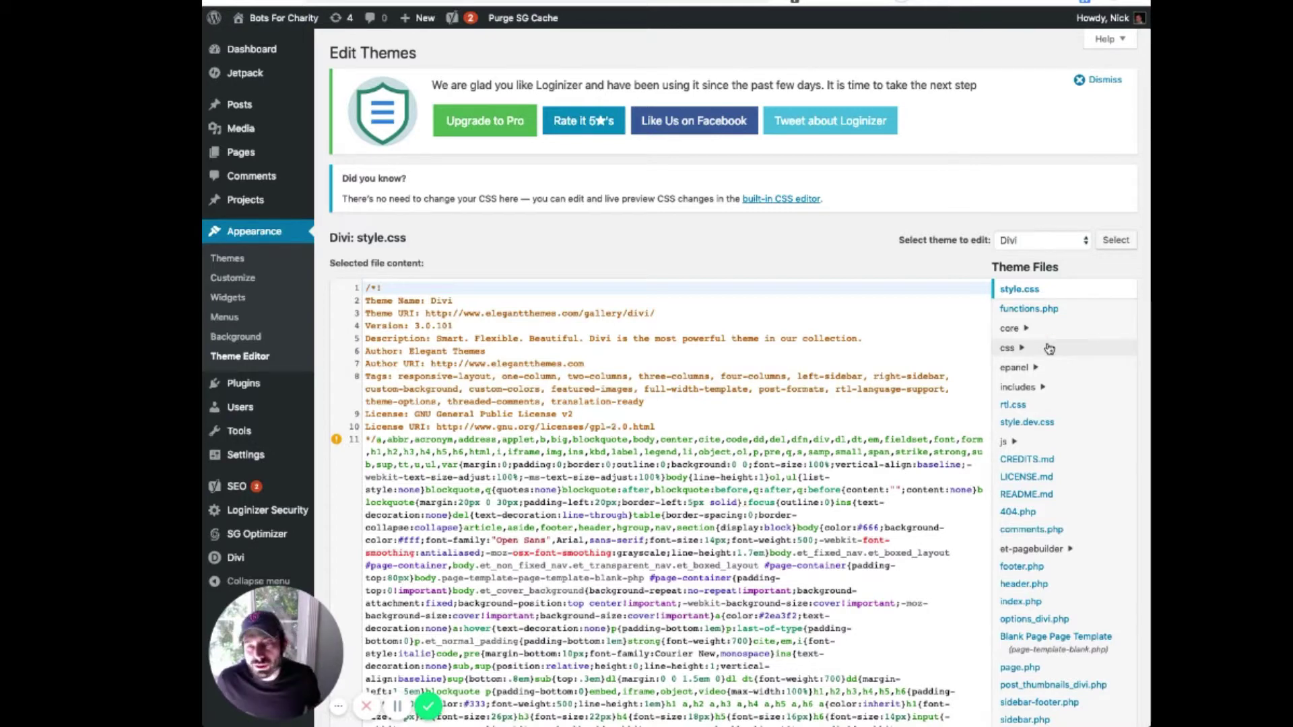
{"action": "scroll", "coordinate": [1048, 348], "scroll_direction": "down", "scroll_amount": 1}
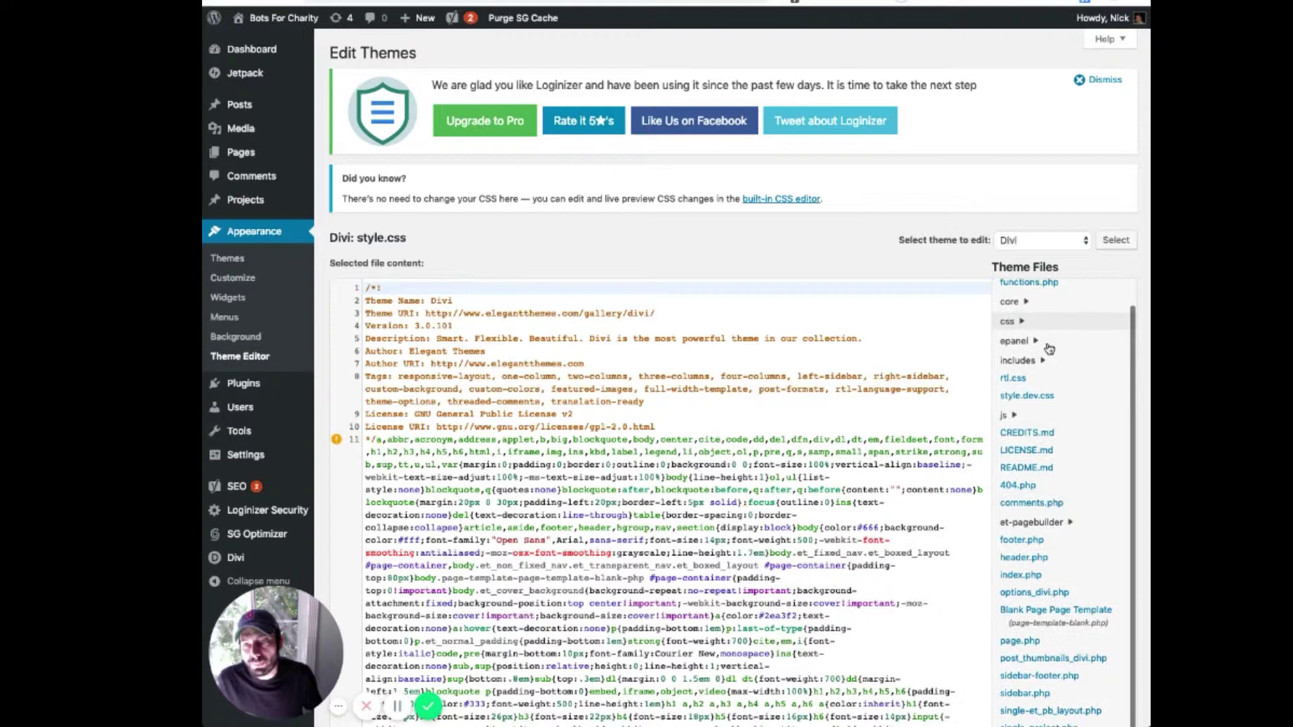
{"action": "left_click", "coordinate": [1026, 561]}
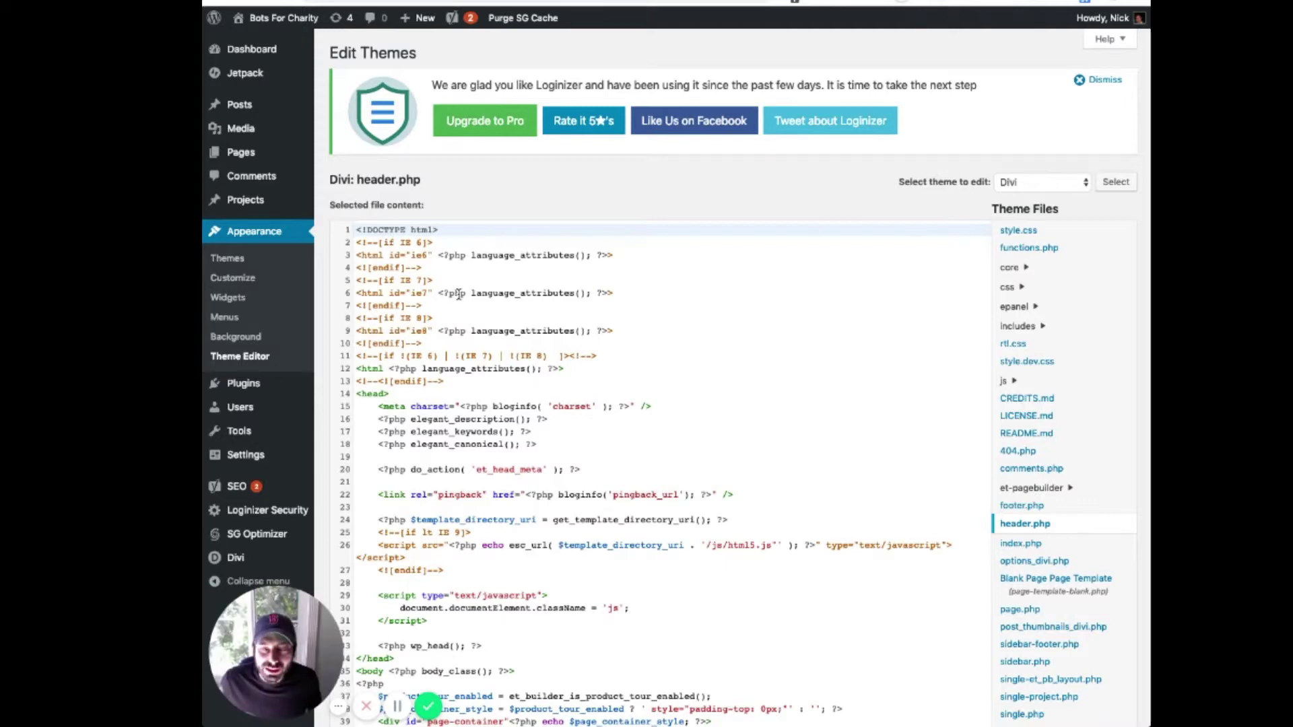
{"action": "scroll", "coordinate": [458, 294], "scroll_direction": "down", "scroll_amount": 5}
{"action": "scroll", "coordinate": [459, 294], "scroll_direction": "down", "scroll_amount": 8}
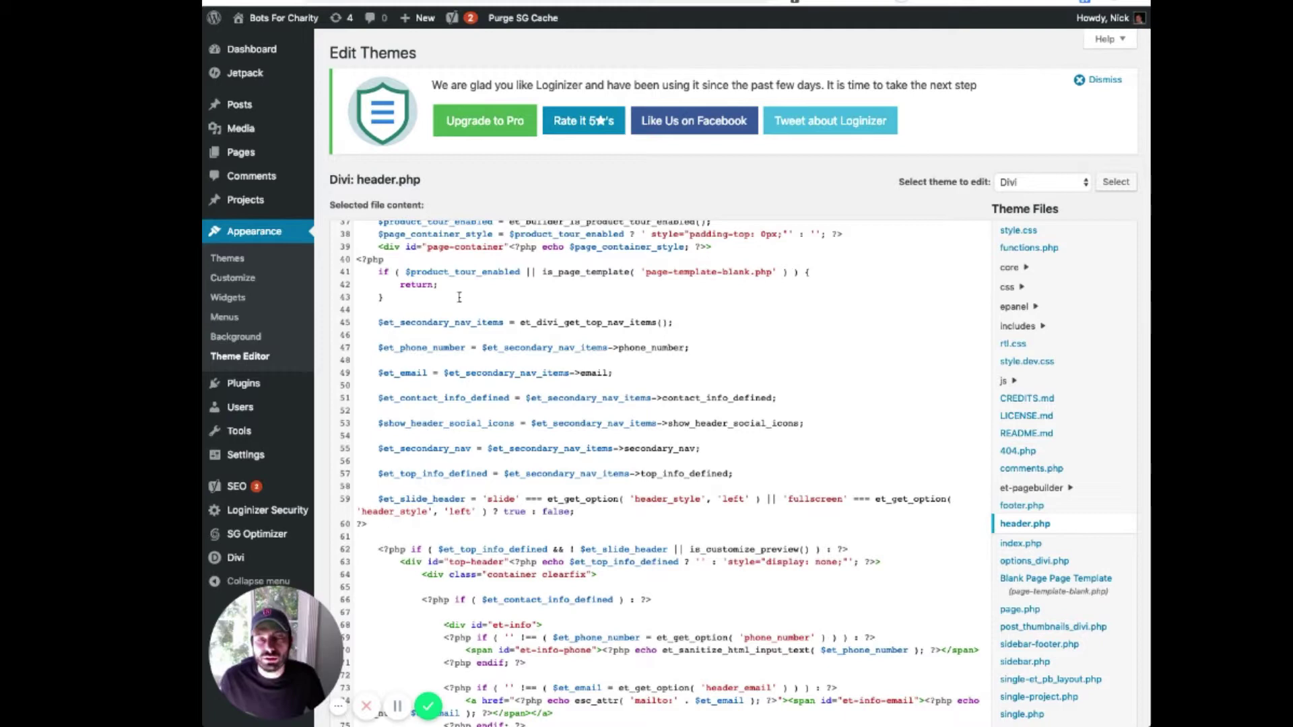
{"action": "scroll", "coordinate": [458, 297], "scroll_direction": "down", "scroll_amount": 20}
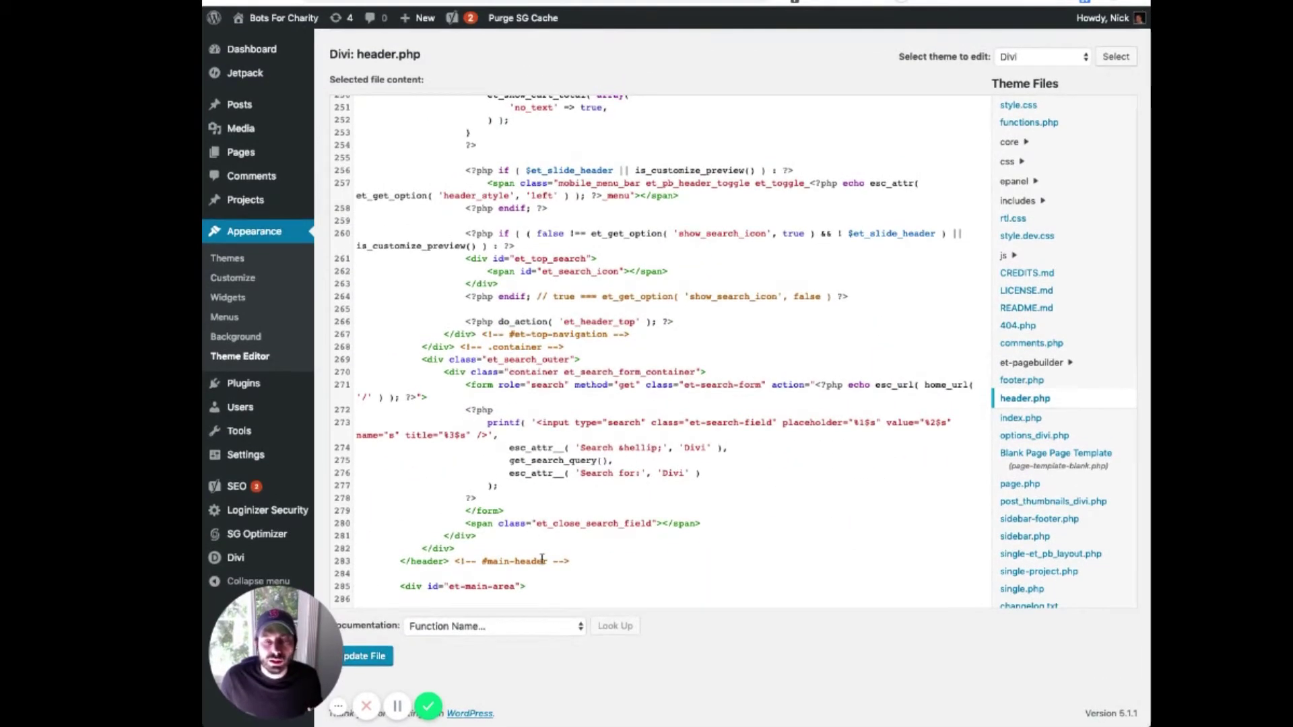
Paste the snippet after line 285 of header.php, then undo it and return to ManyChat
{"action": "left_click", "coordinate": [544, 584]}
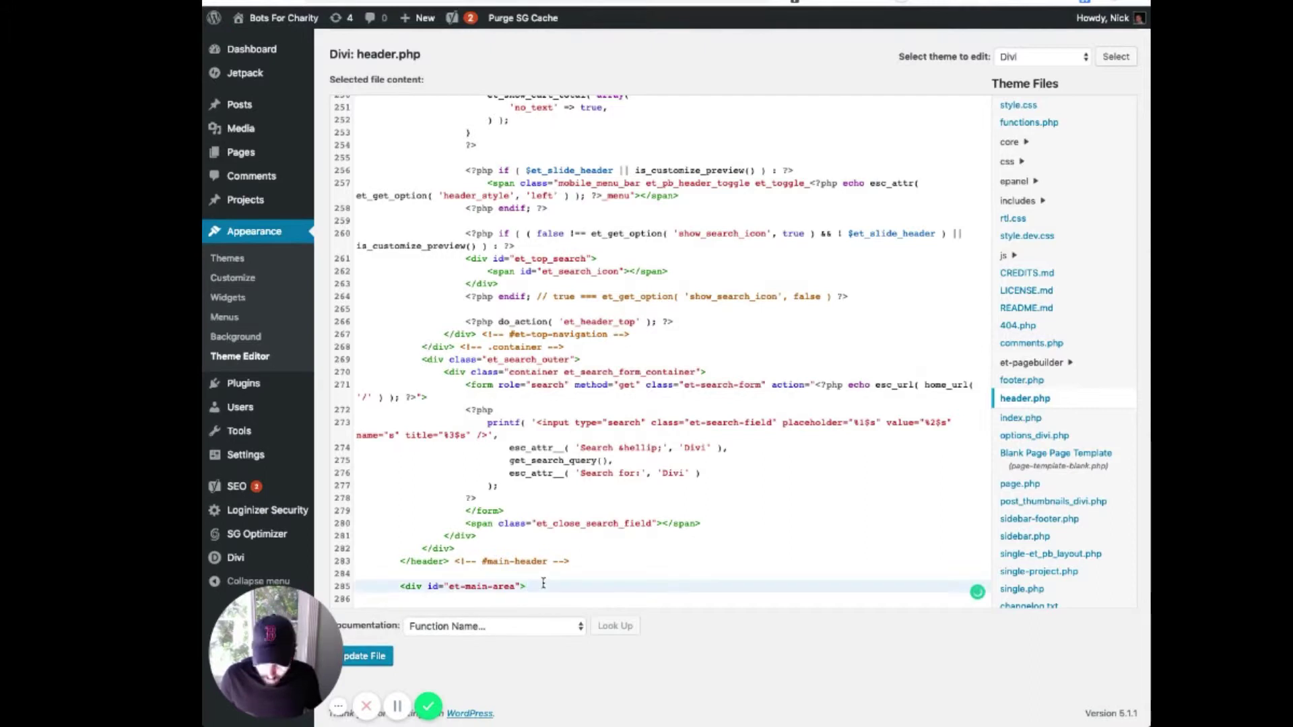
{"action": "key", "text": "Return"}
{"action": "key", "text": "Return"}
{"action": "type", "text": "<!-- ManyChat --> <script src=\"//widget.manychat.com/1661809437366142.js\" async=\"async\"></script>"}
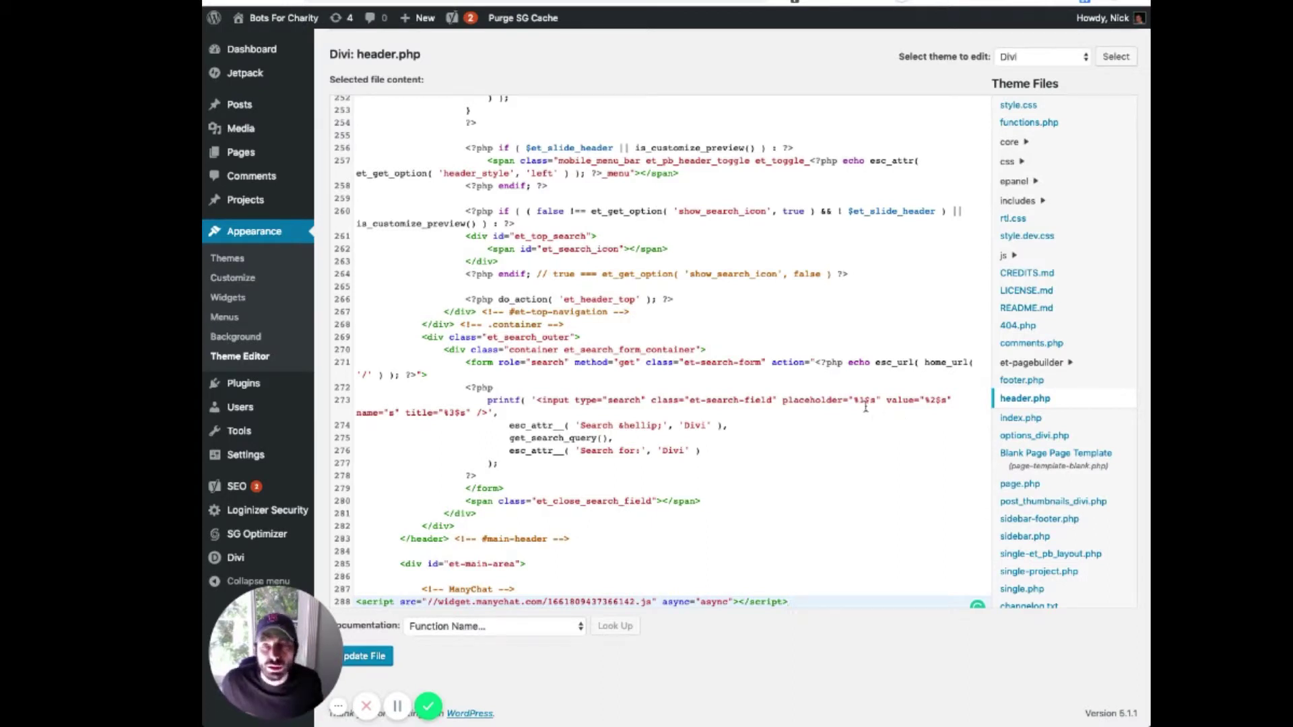
{"action": "key", "text": "super+z"}
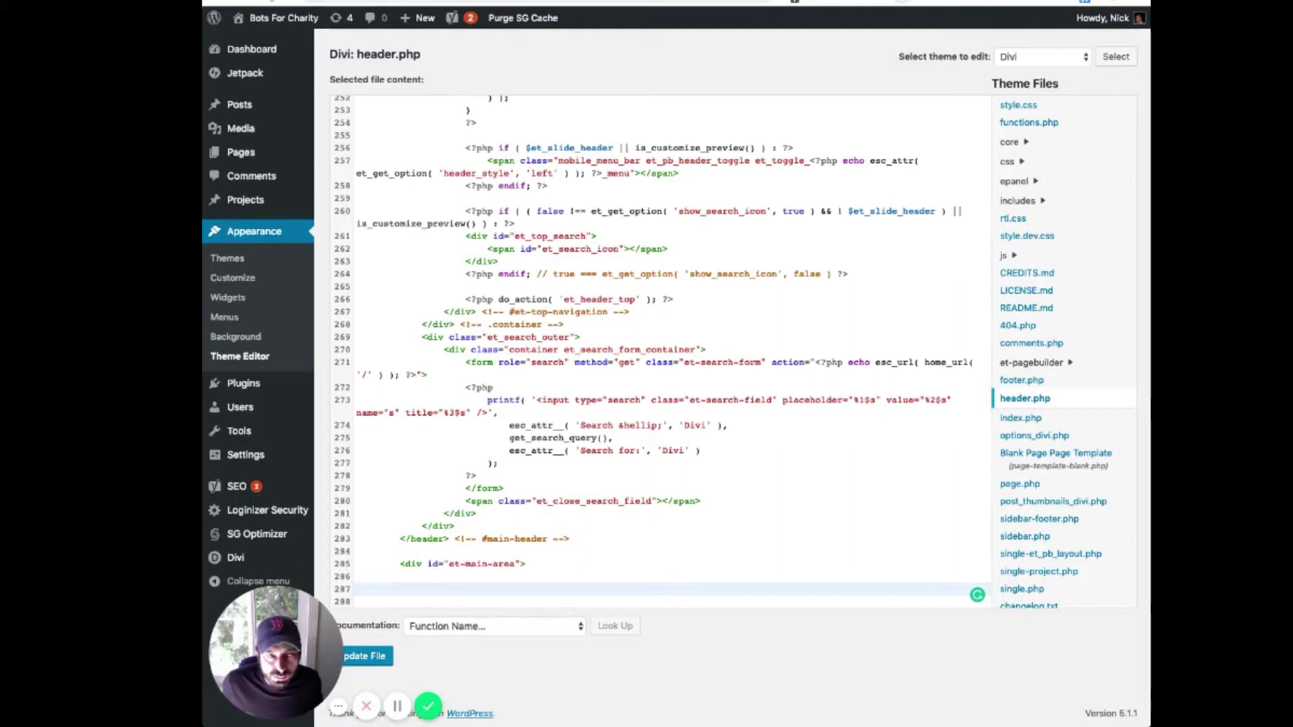
{"action": "key", "text": "ctrl+Tab"}
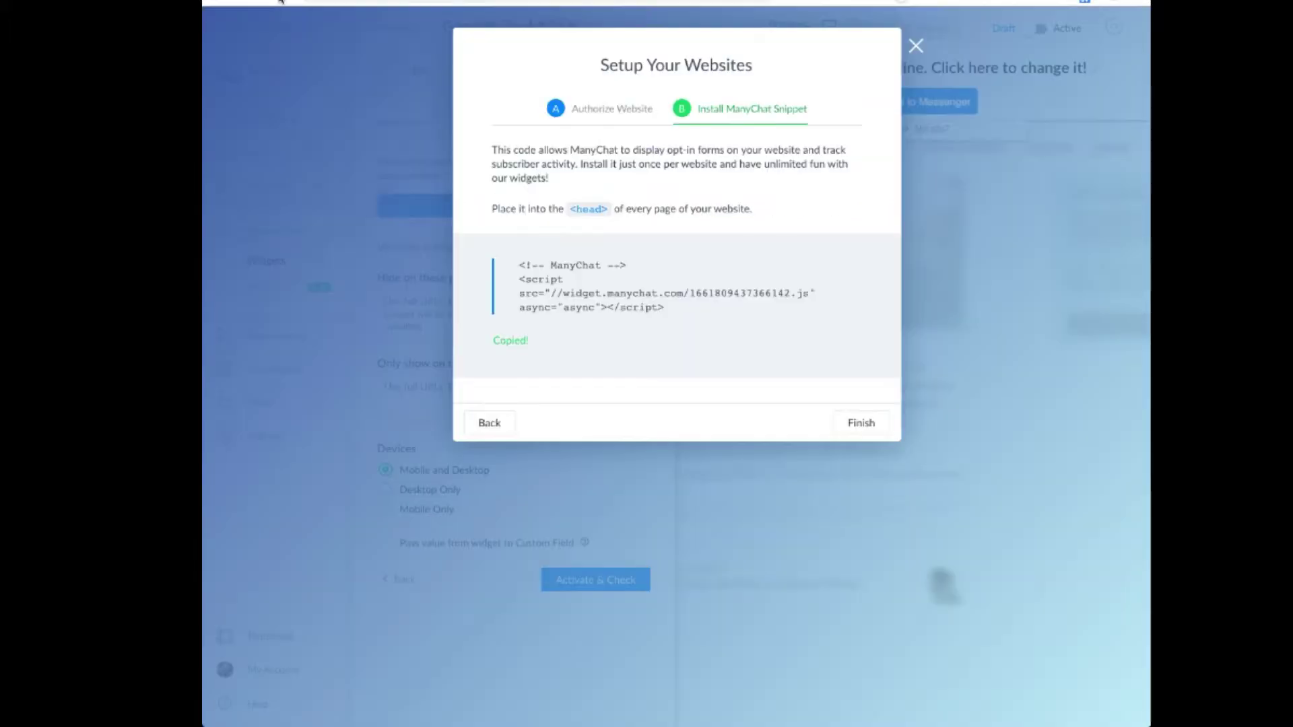
Finish the snippet setup and review the Initial State and Opt-In Actions tabs
{"action": "left_click", "coordinate": [861, 424]}
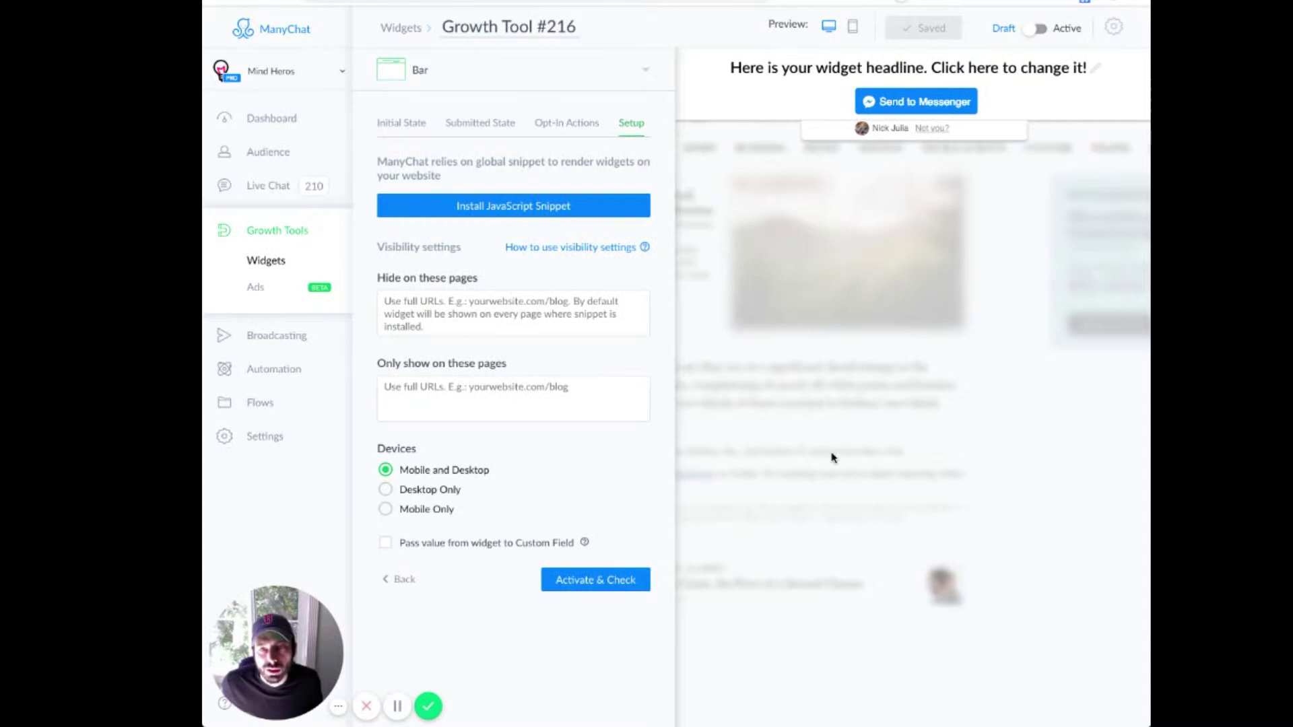
{"action": "left_click", "coordinate": [382, 125]}
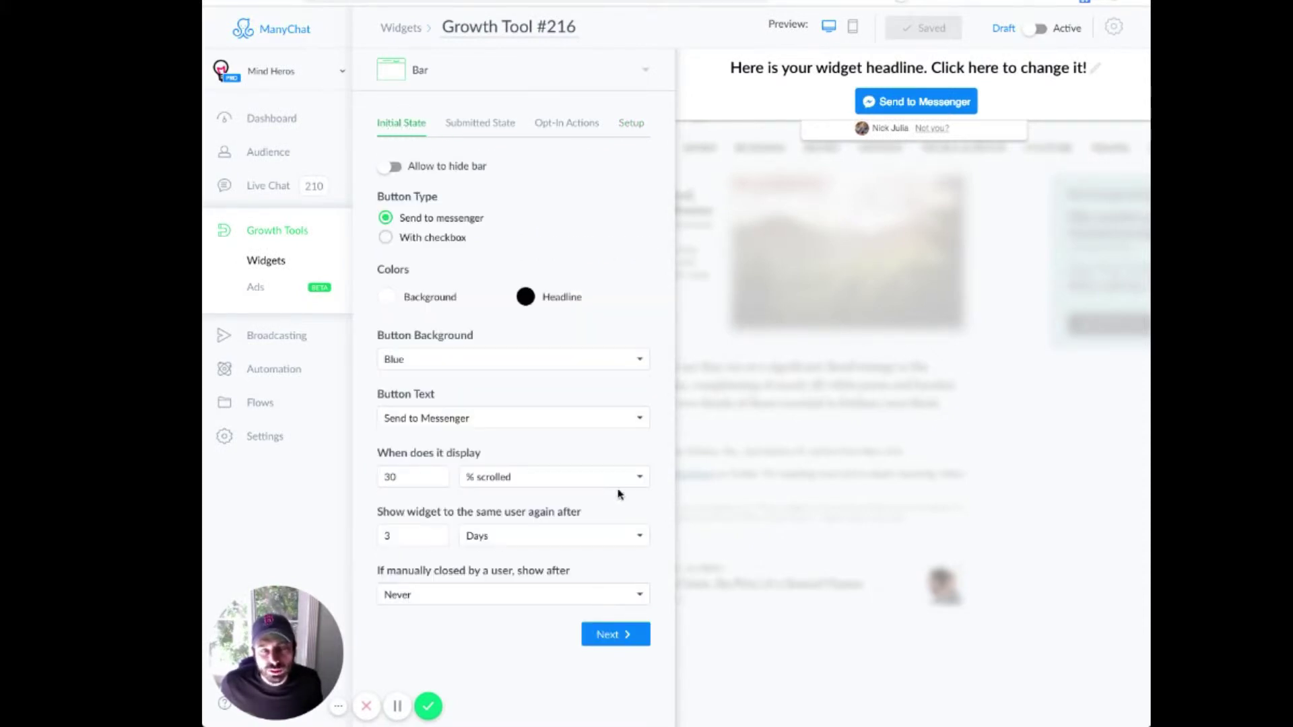
{"action": "left_click", "coordinate": [556, 126]}
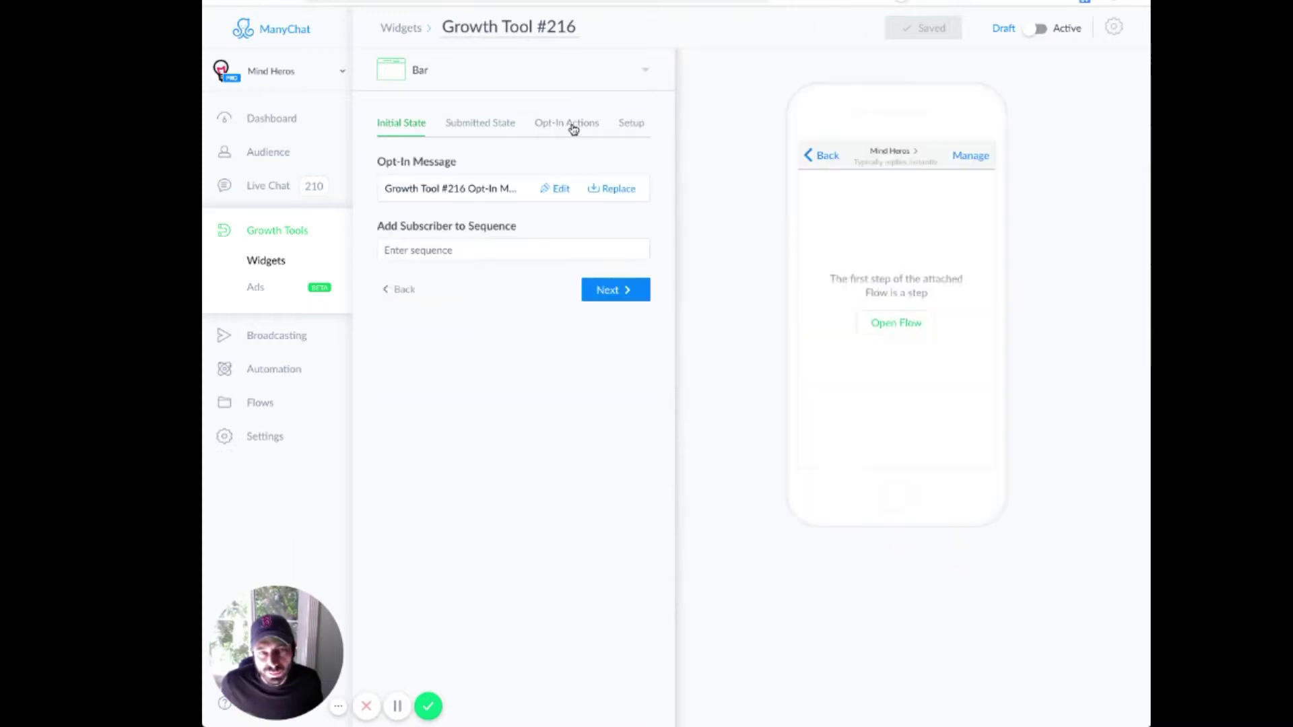
{"action": "left_click", "coordinate": [642, 126]}
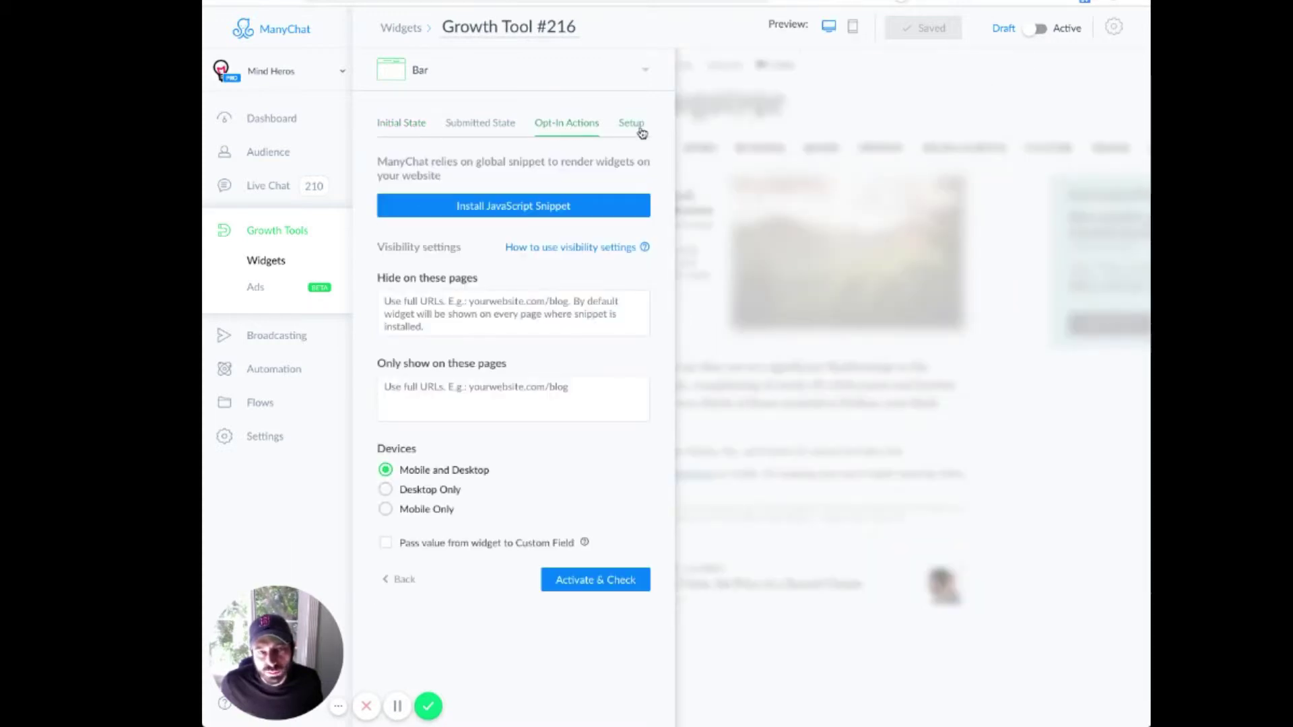
{"action": "left_click", "coordinate": [429, 298]}
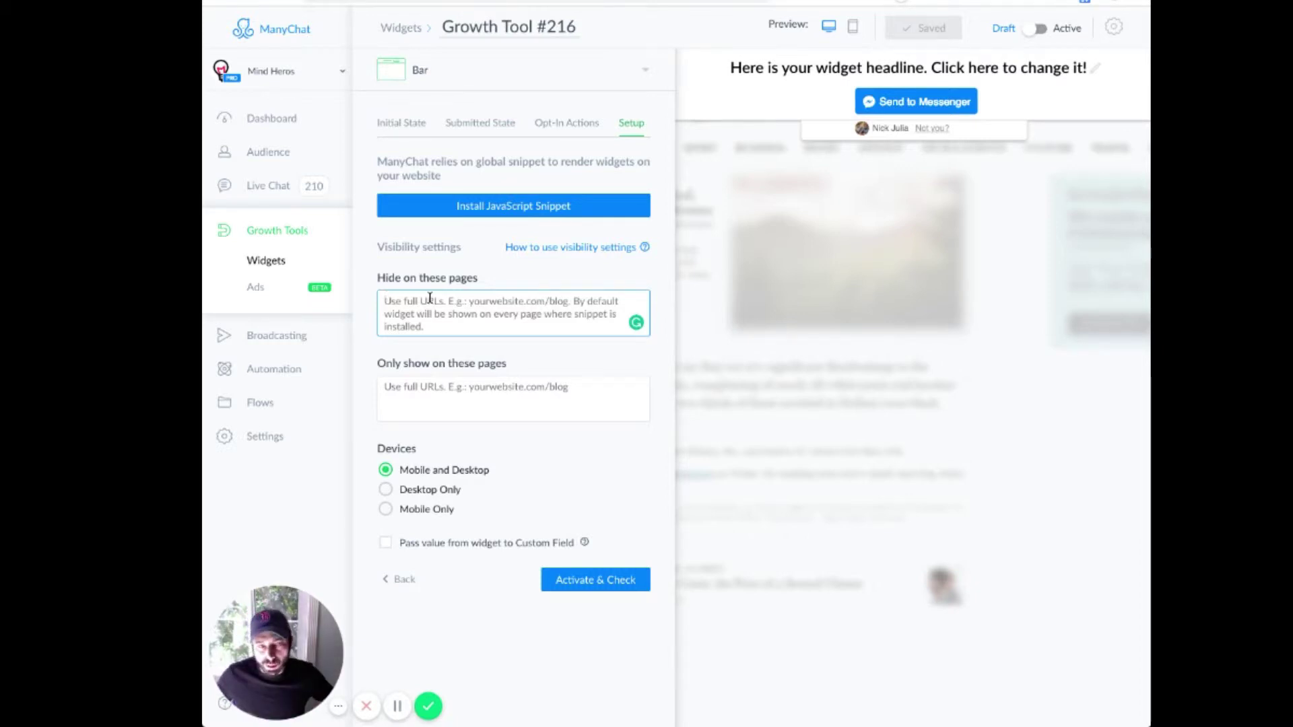
{"action": "left_click", "coordinate": [477, 379]}
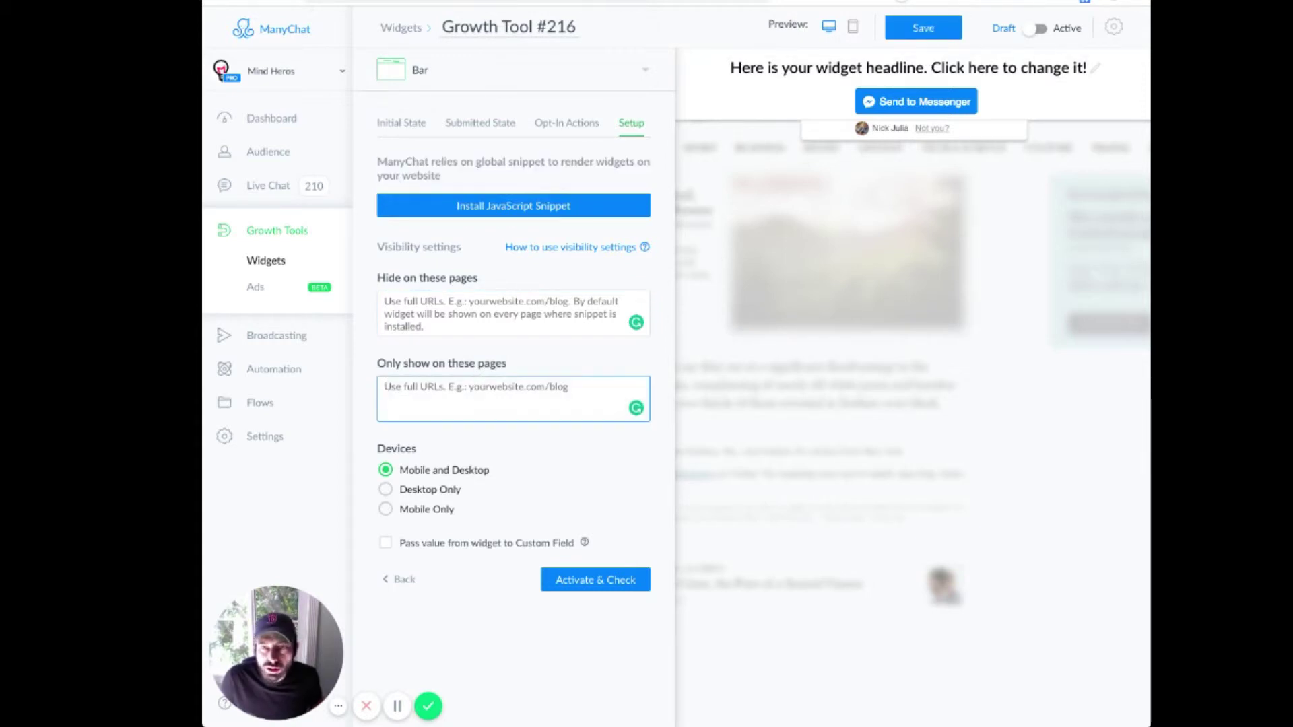
{"action": "key", "text": "ctrl+Tab"}
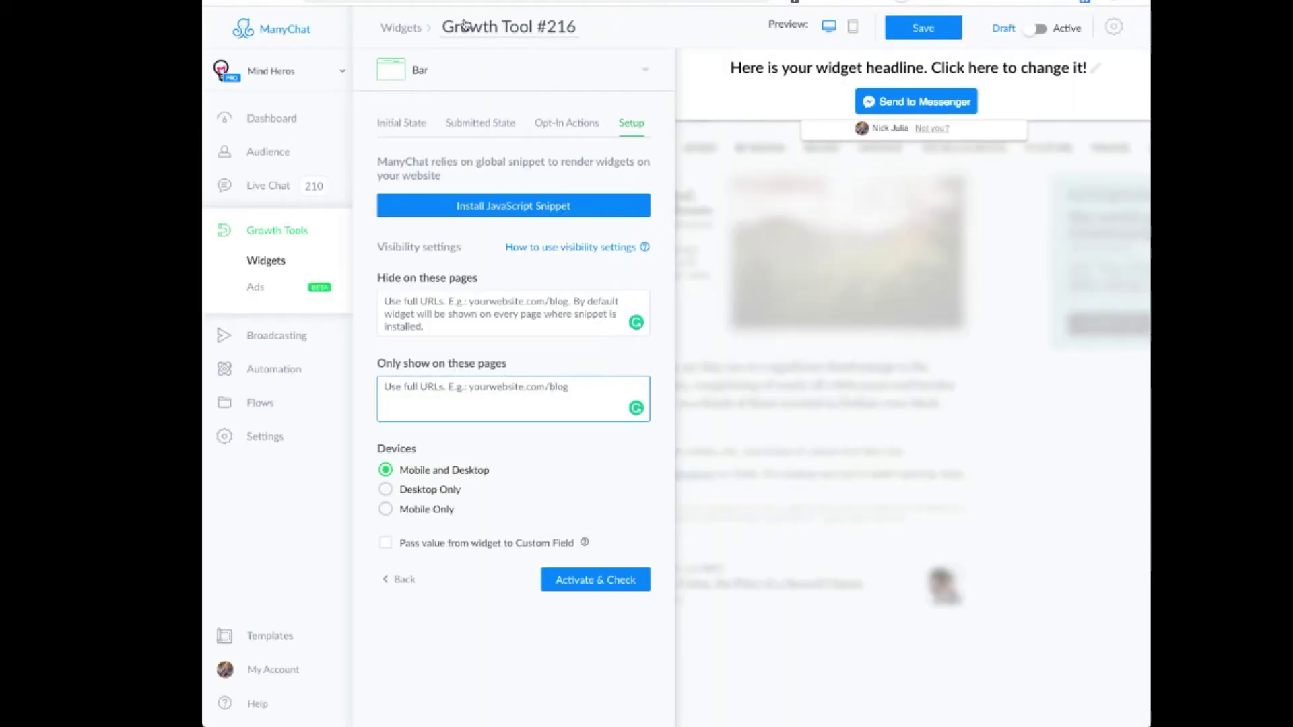
{"action": "type", "text": "https://botsforcharity.com/"}
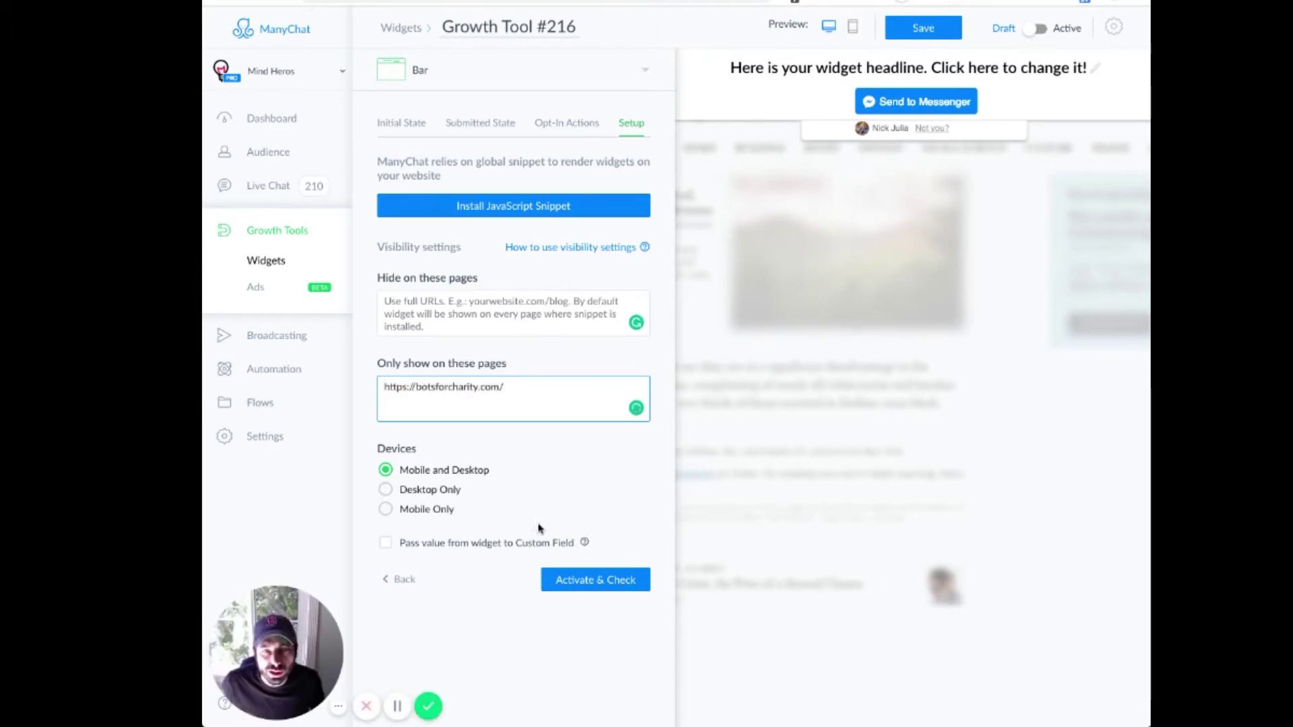
{"action": "left_click", "coordinate": [584, 593]}
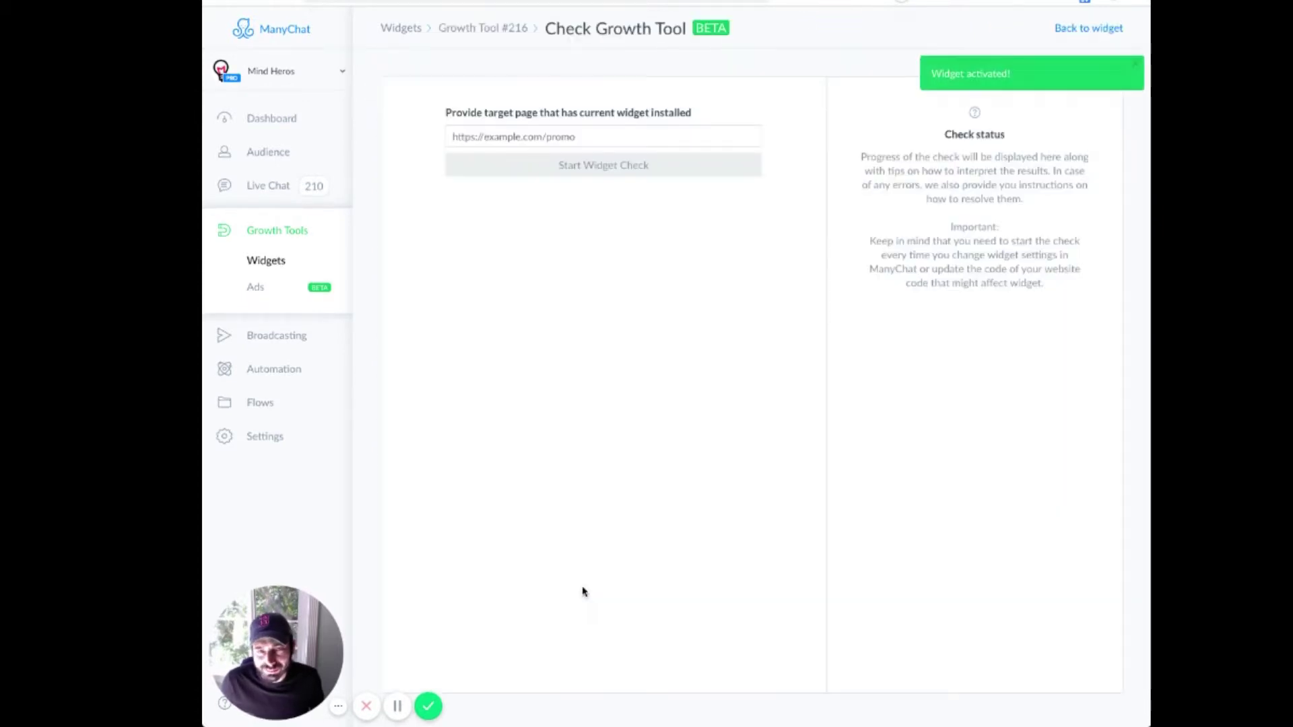
{"action": "left_click", "coordinate": [589, 134]}
{"action": "type", "text": "https://botsforcharity.com/"}
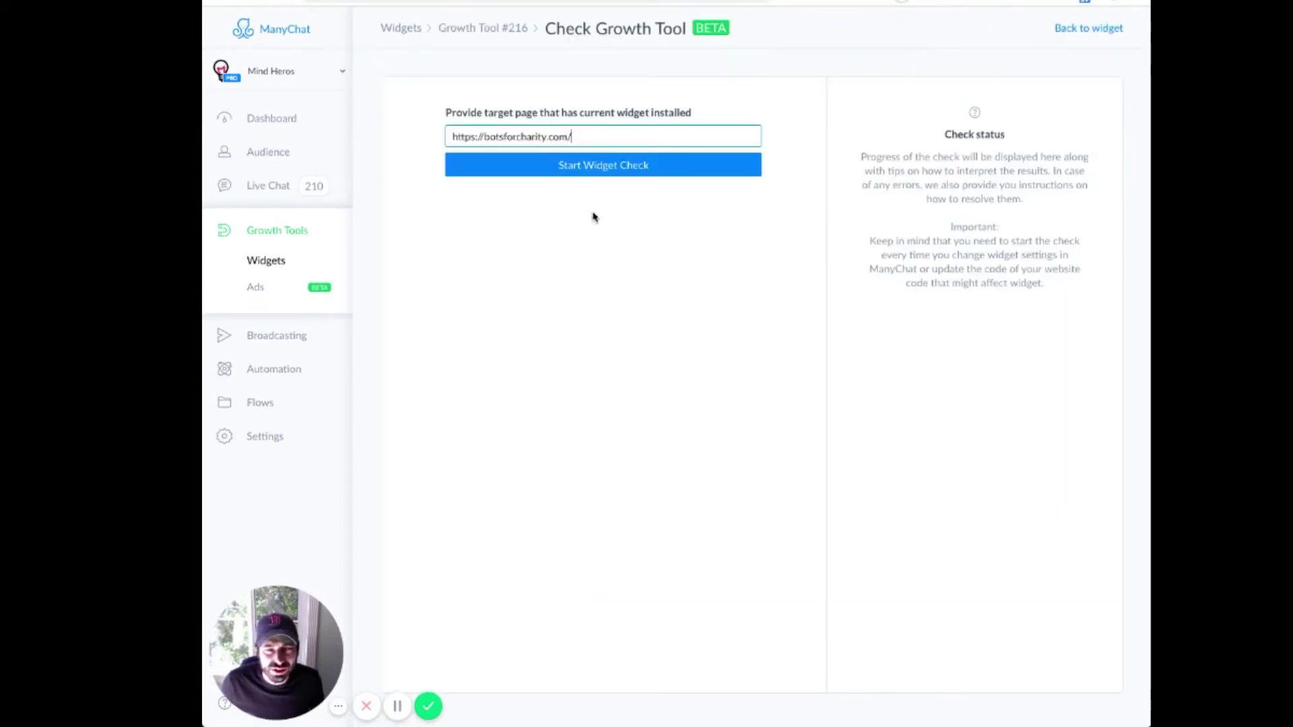
{"action": "left_click", "coordinate": [597, 173]}
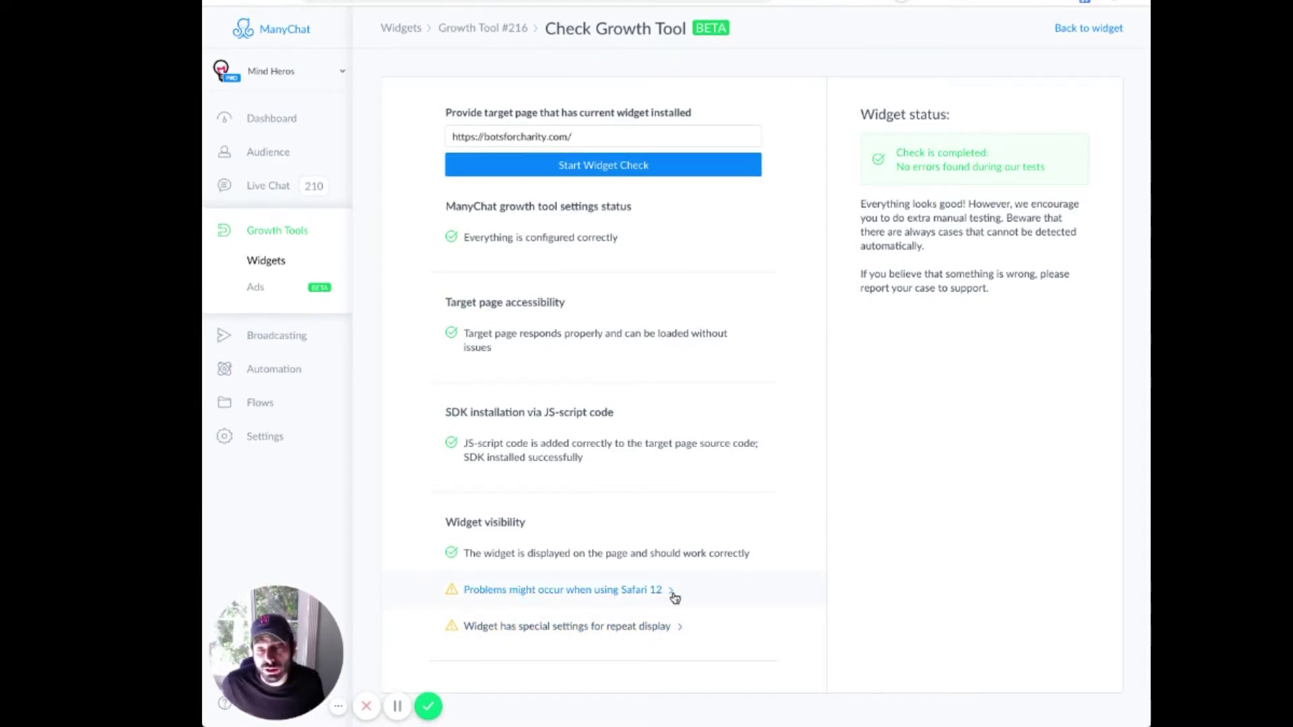
Review the repeat-display special settings warning in the check results
{"action": "left_click", "coordinate": [666, 636]}
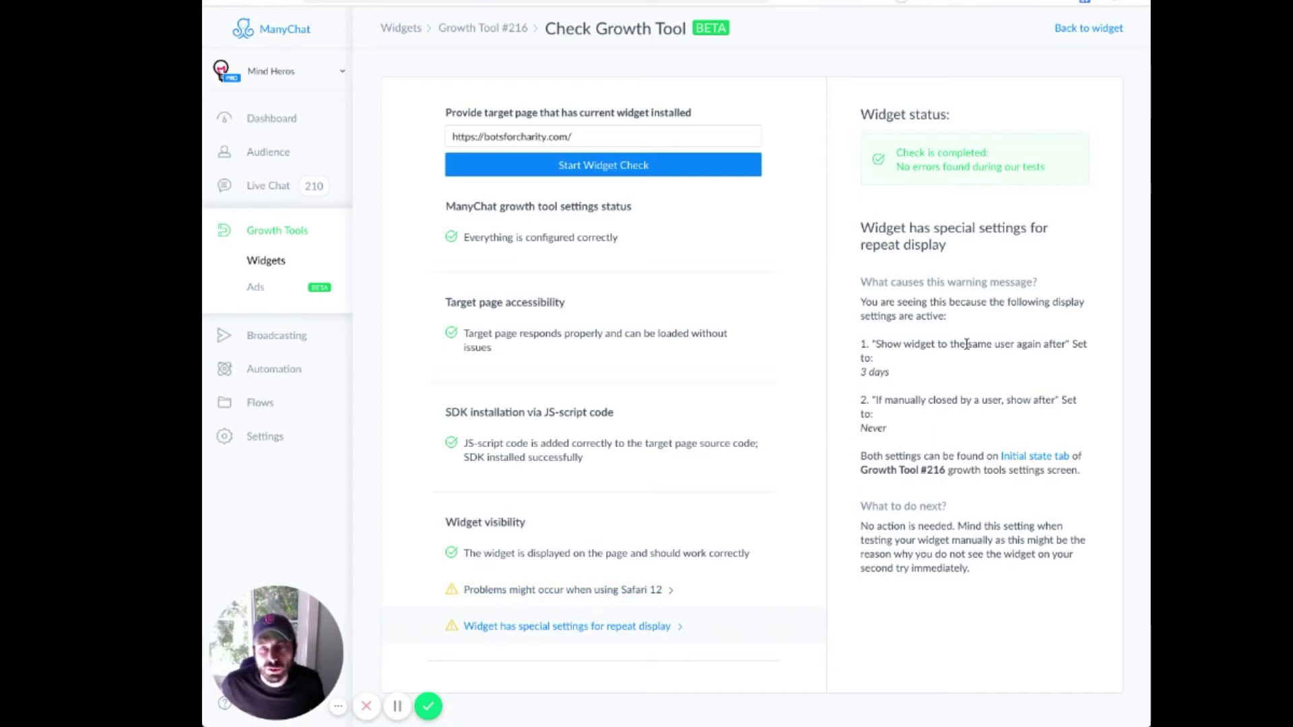
{"action": "left_click_drag", "start_coordinate": [870, 343], "coordinate": [966, 428]}
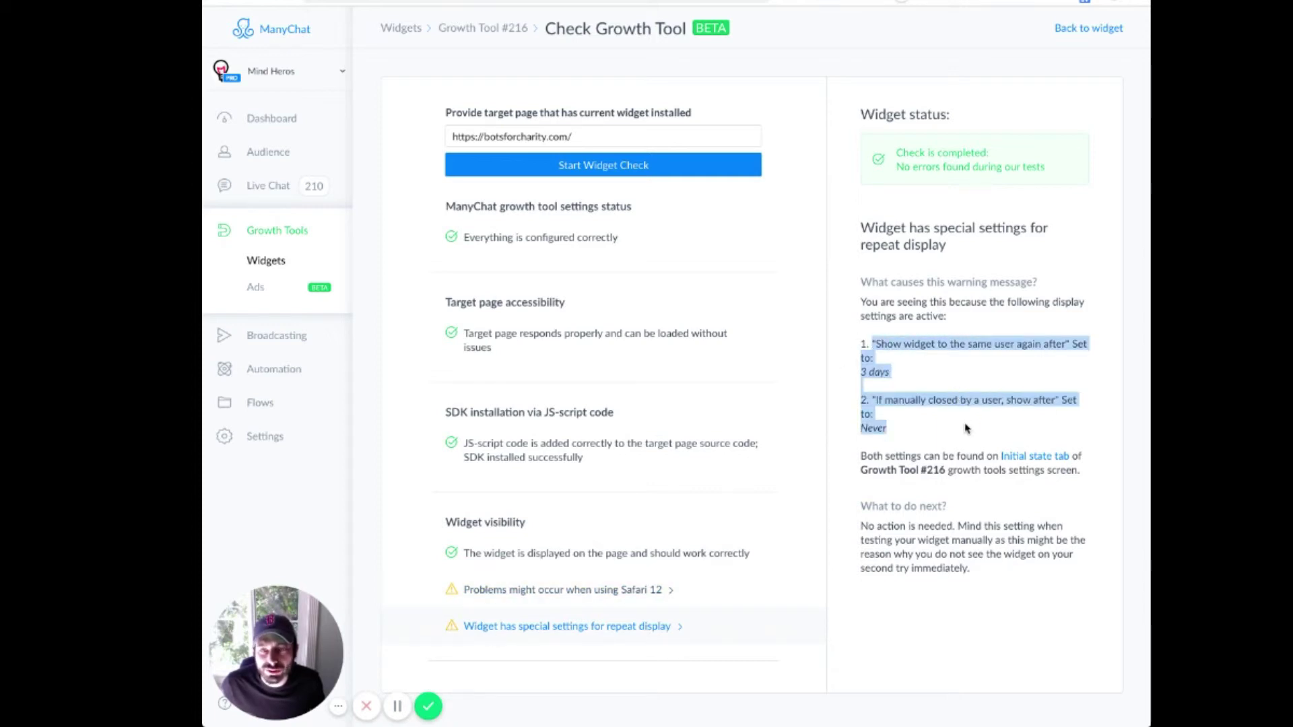
{"action": "left_click", "coordinate": [965, 429]}
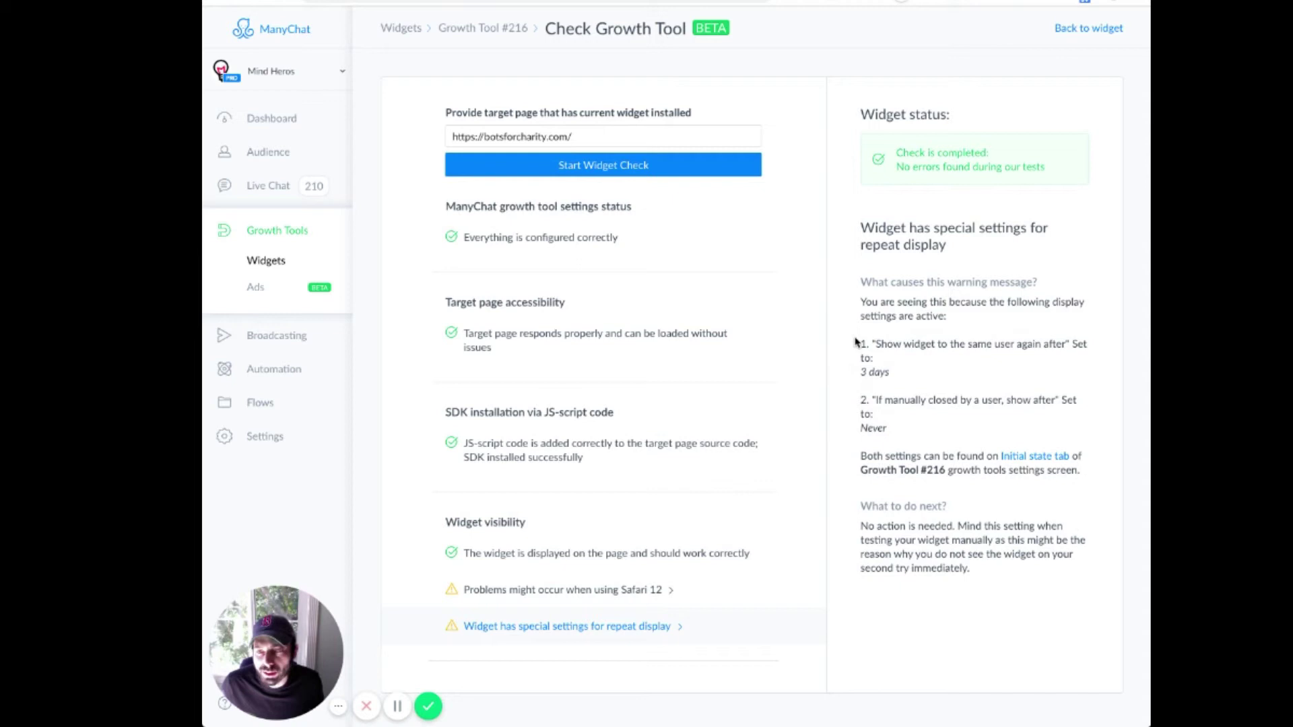
{"action": "left_click_drag", "start_coordinate": [858, 344], "coordinate": [916, 434]}
{"action": "left_click", "coordinate": [916, 435]}
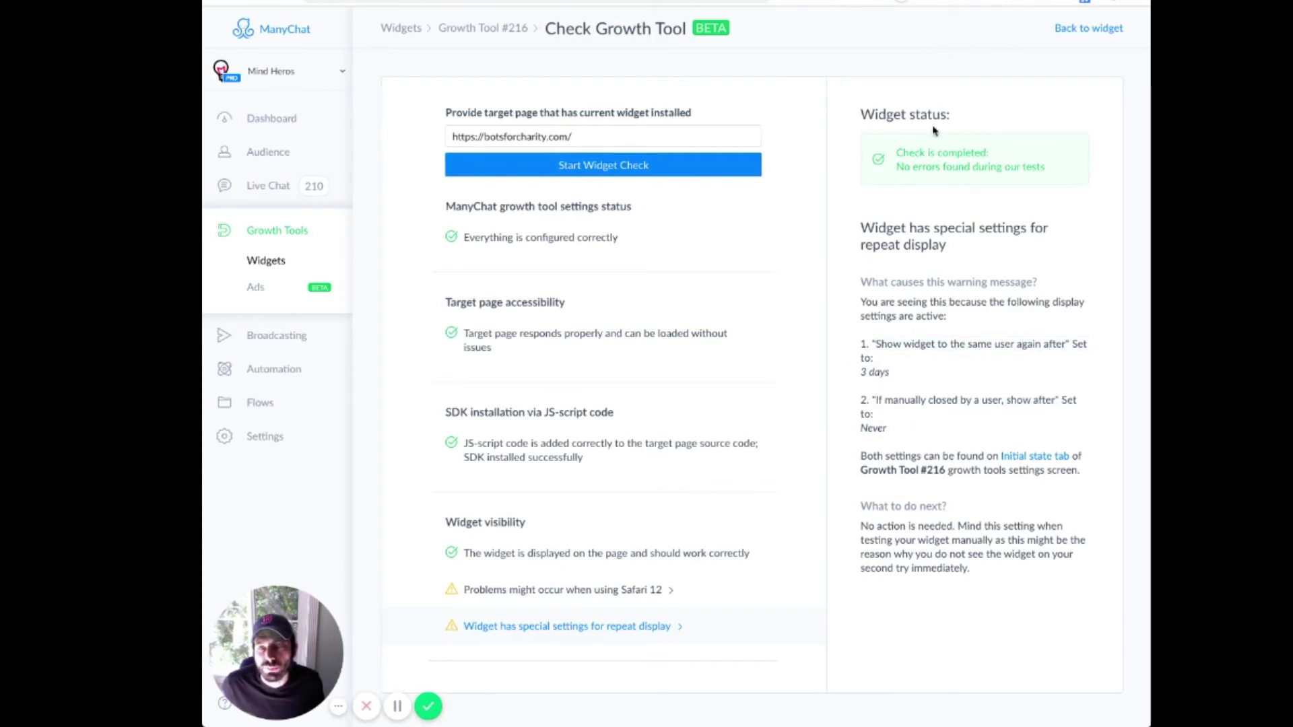
{"action": "key", "text": "ctrl+Tab"}
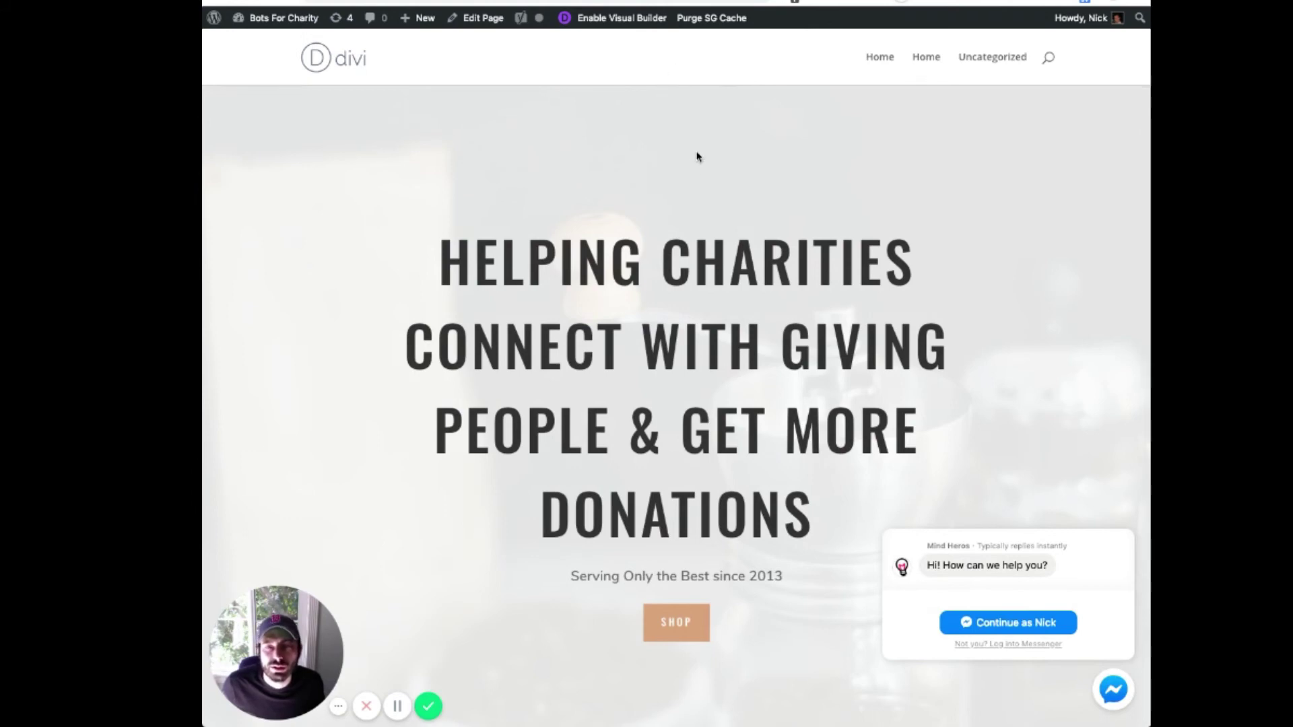
Scroll the live botsforcharity.com home page to confirm the ManyChat bar across the top
{"action": "scroll", "coordinate": [697, 156], "scroll_direction": "down", "scroll_amount": 15}
{"action": "scroll", "coordinate": [697, 152], "scroll_direction": "up", "scroll_amount": 15}
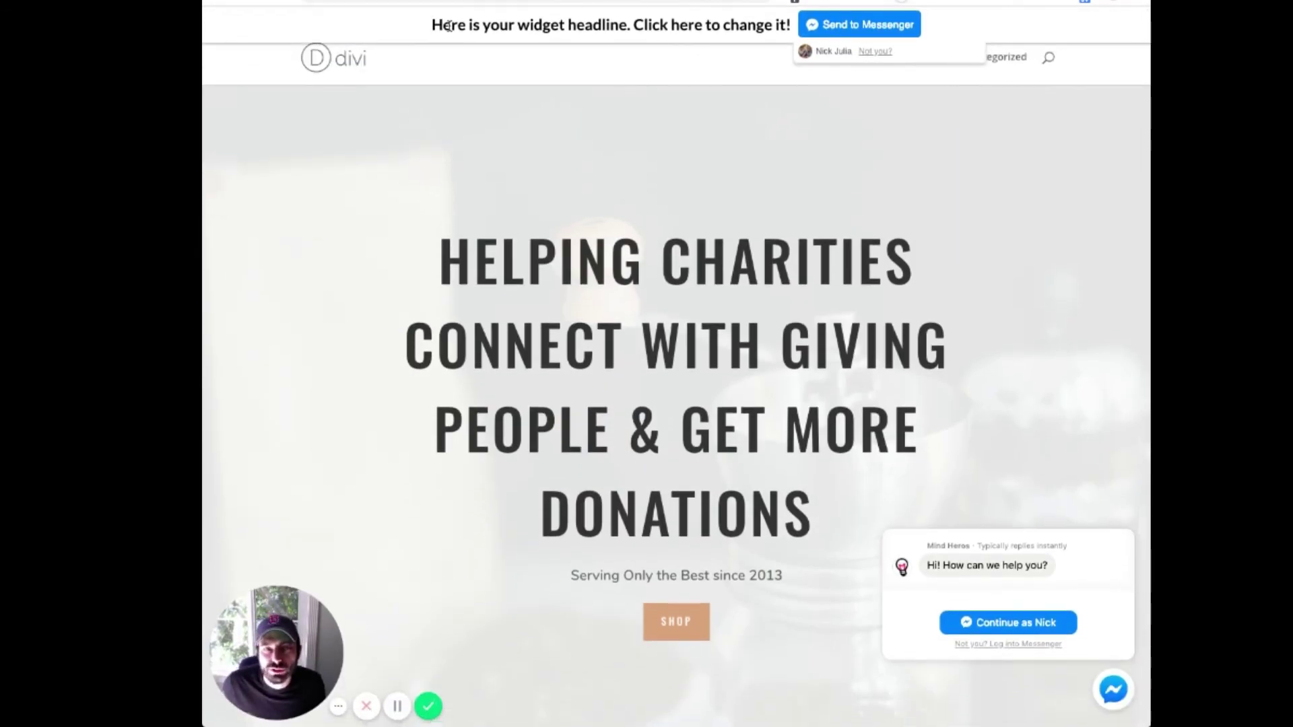
{"action": "left_click_drag", "start_coordinate": [448, 24], "coordinate": [727, 44]}
{"action": "left_click", "coordinate": [783, 126]}
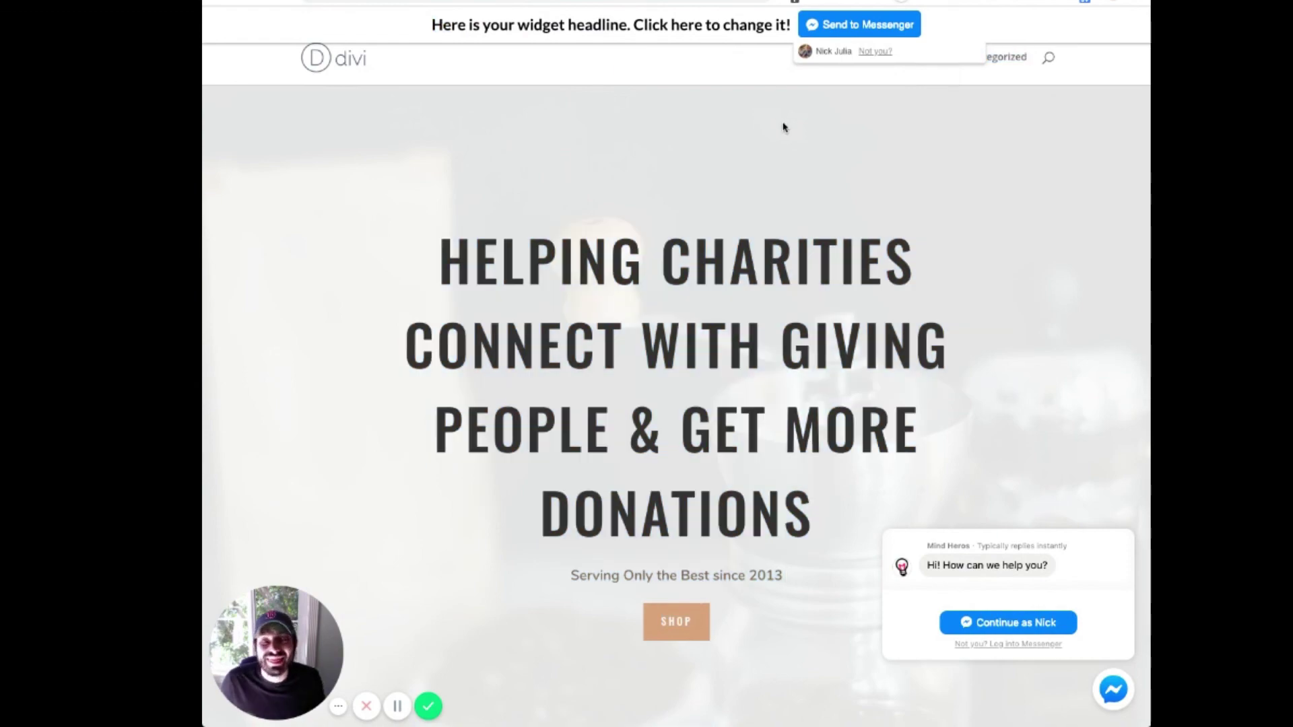